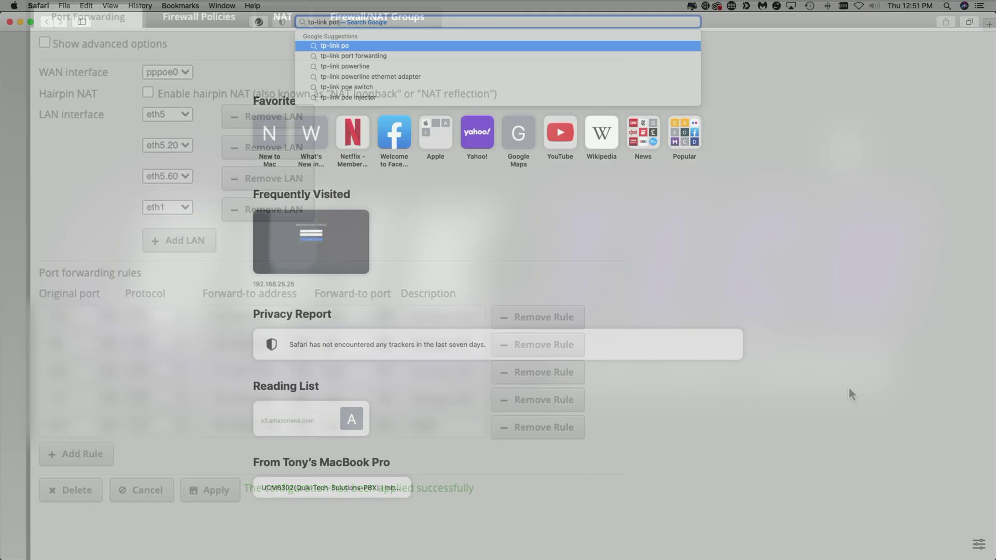
Search Google for 'tp-link port forwarding' and highlight the featured snippet's five setup steps
text(forwar)
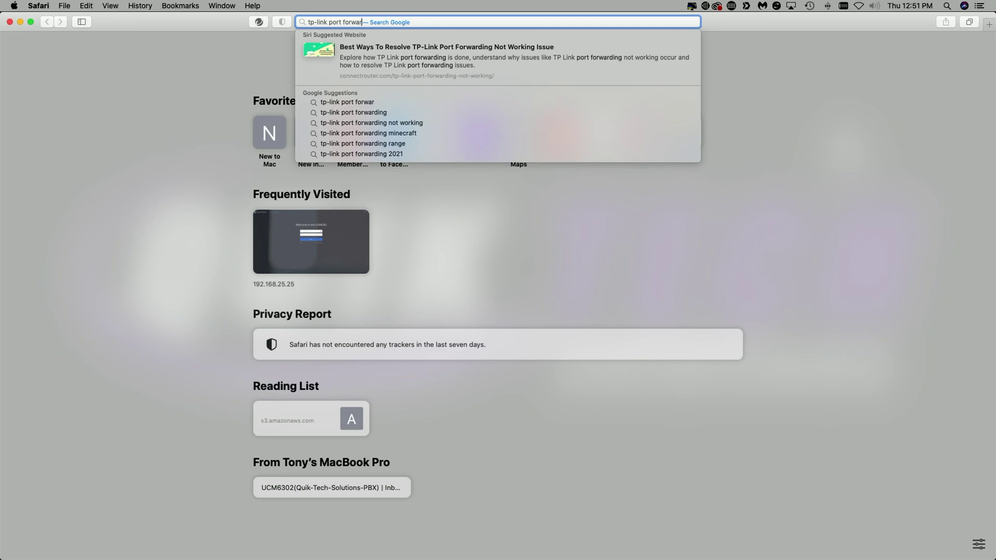
text(ding)
key(Return)
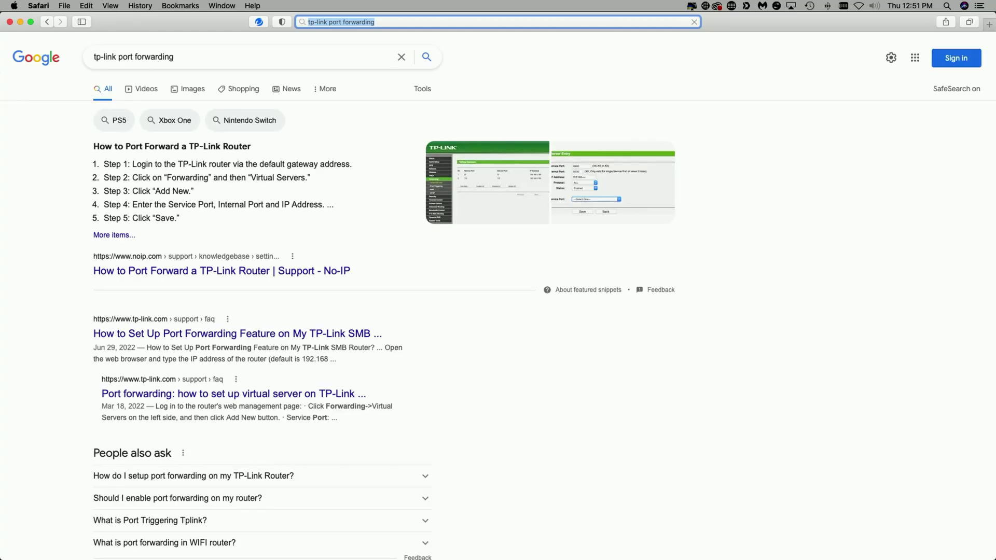
drag(198, 227, 97, 145)
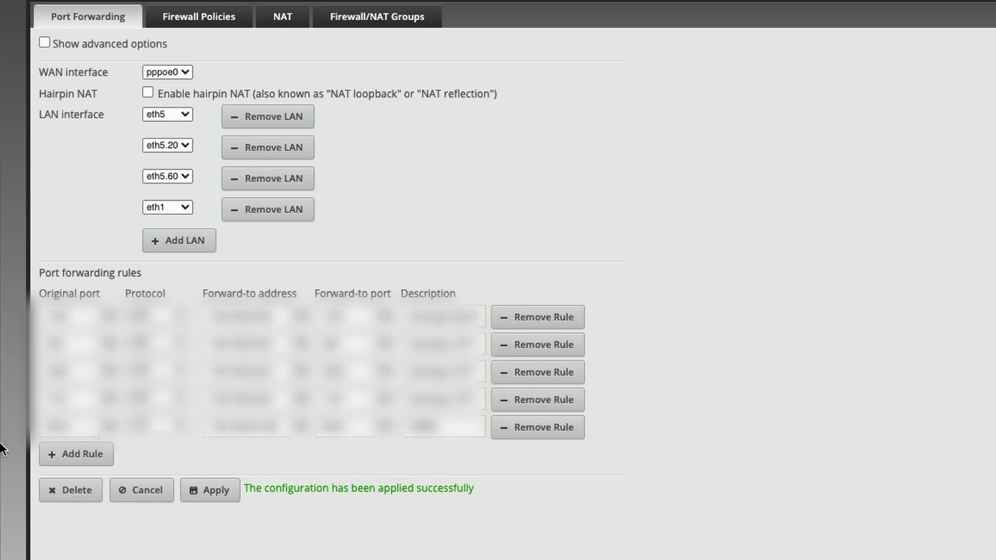
Add a TCP forwarding rule for port 5001 to 192.168.25.60, described Snapshot
click(69, 458)
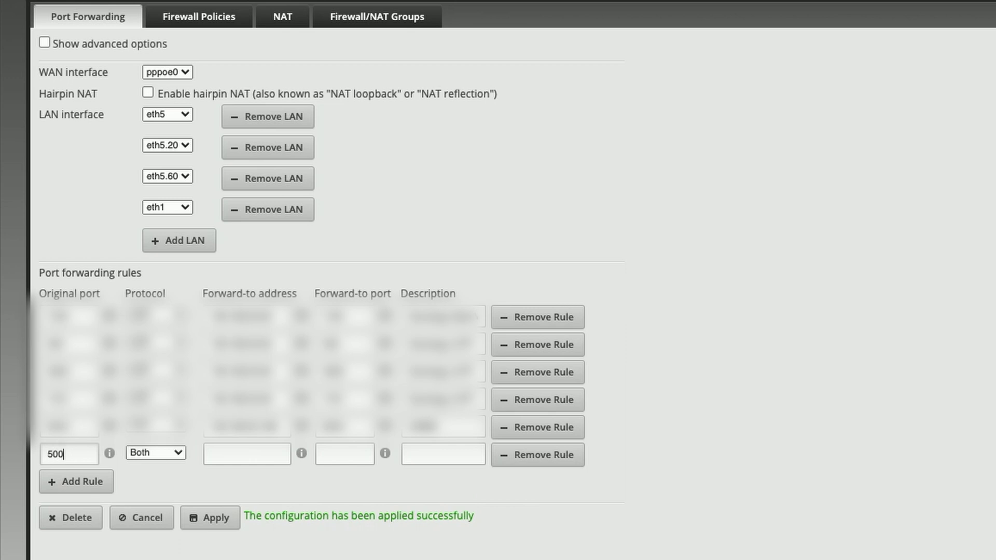
click(147, 452)
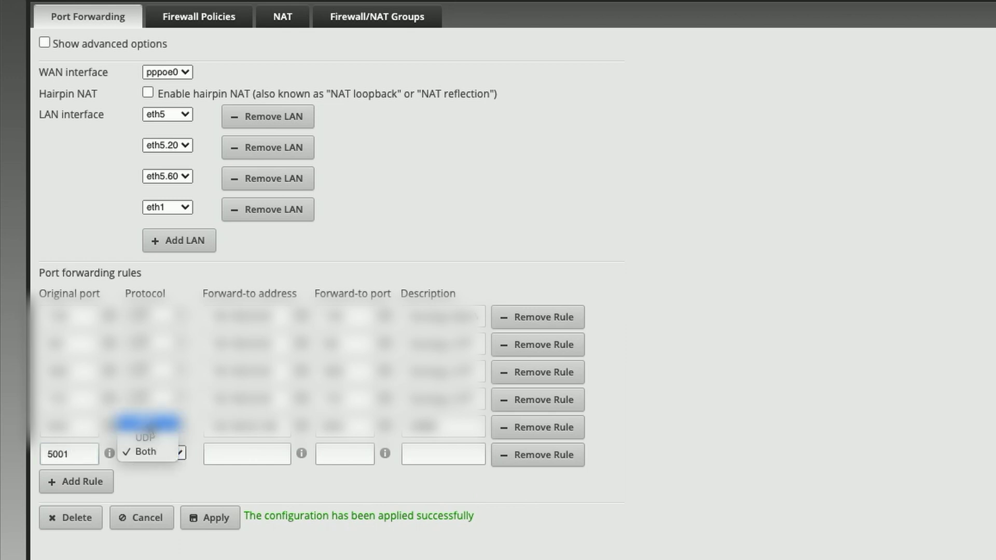
click(141, 417)
click(236, 453)
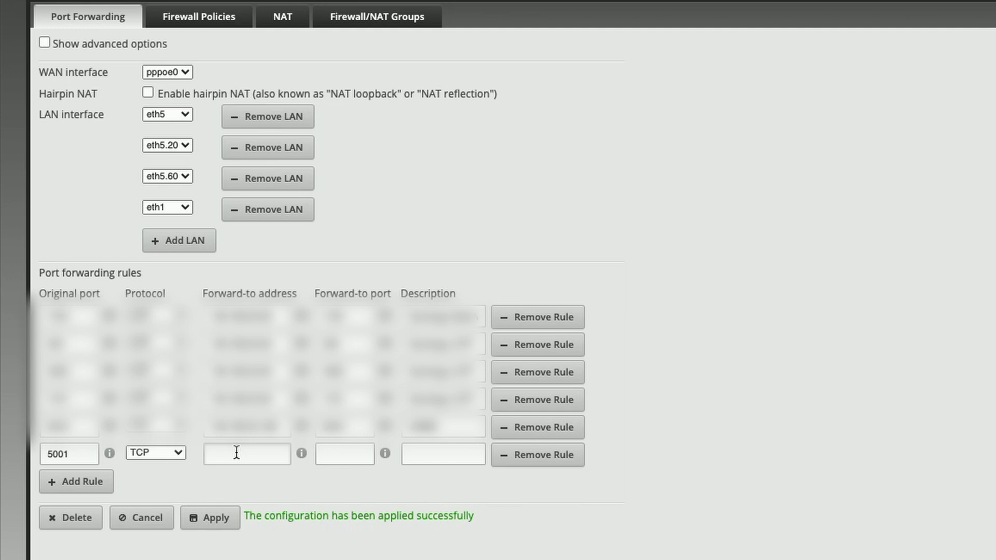
text(192.168.25.60)
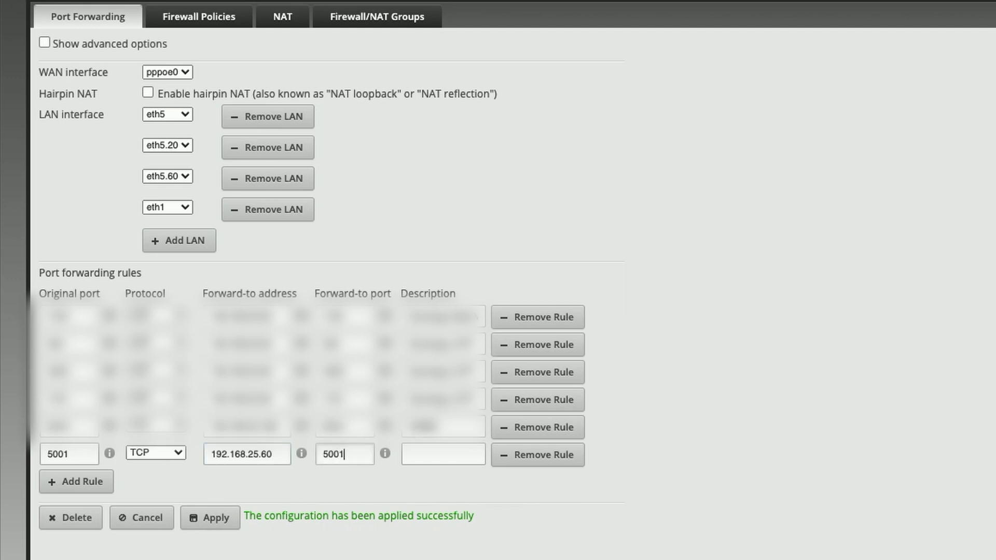
click(422, 460)
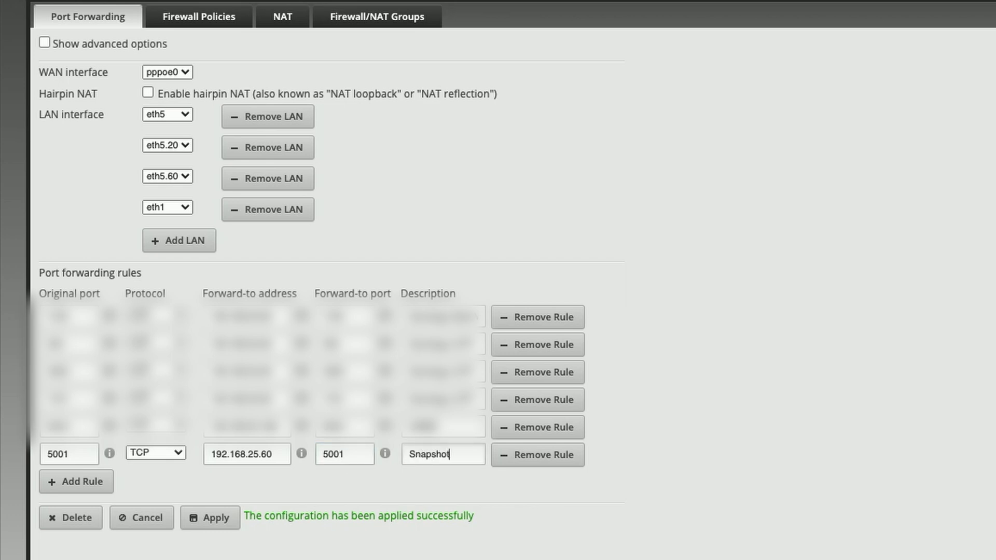
Add a second TCP rule for port 5566 to 192.168.25.60, described Snapshot, and apply both rules
click(78, 480)
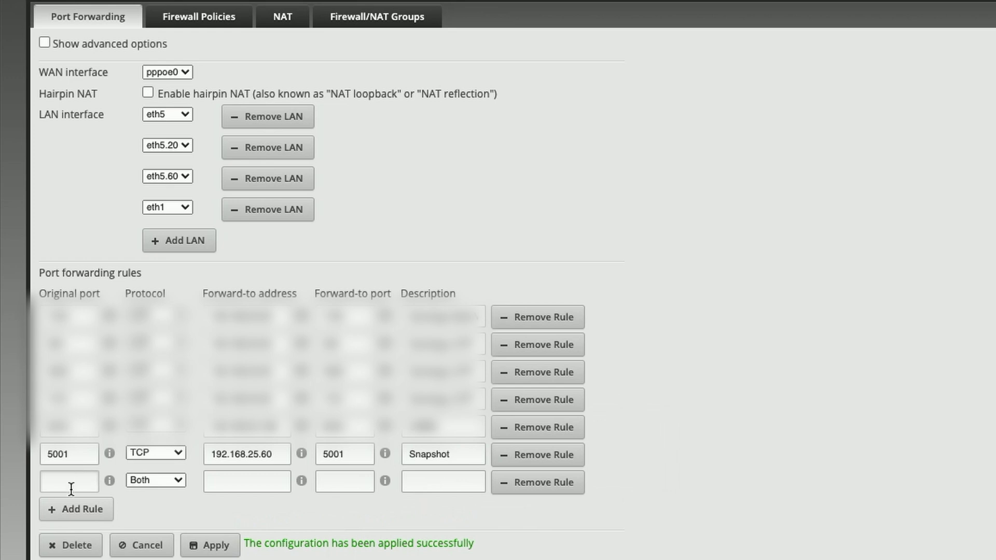
click(70, 485)
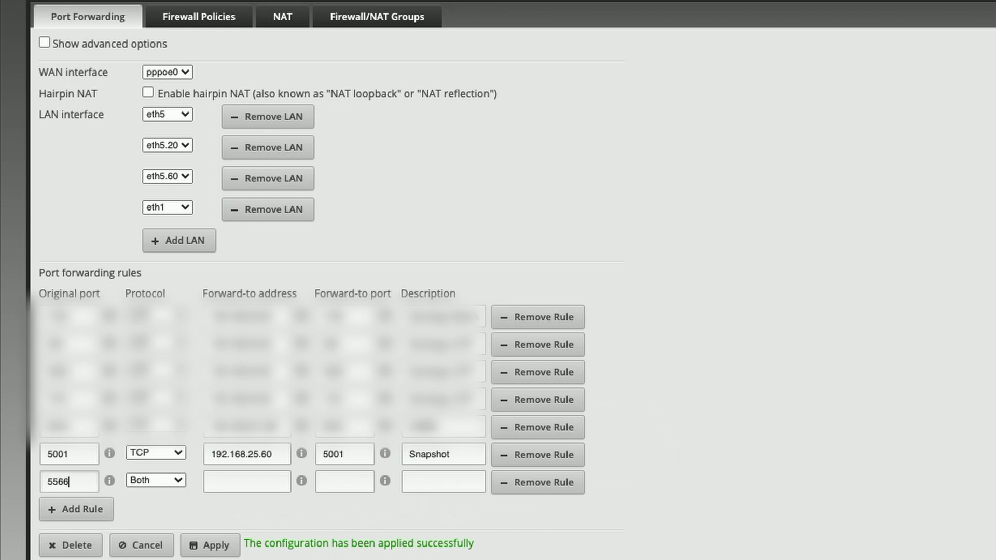
click(170, 481)
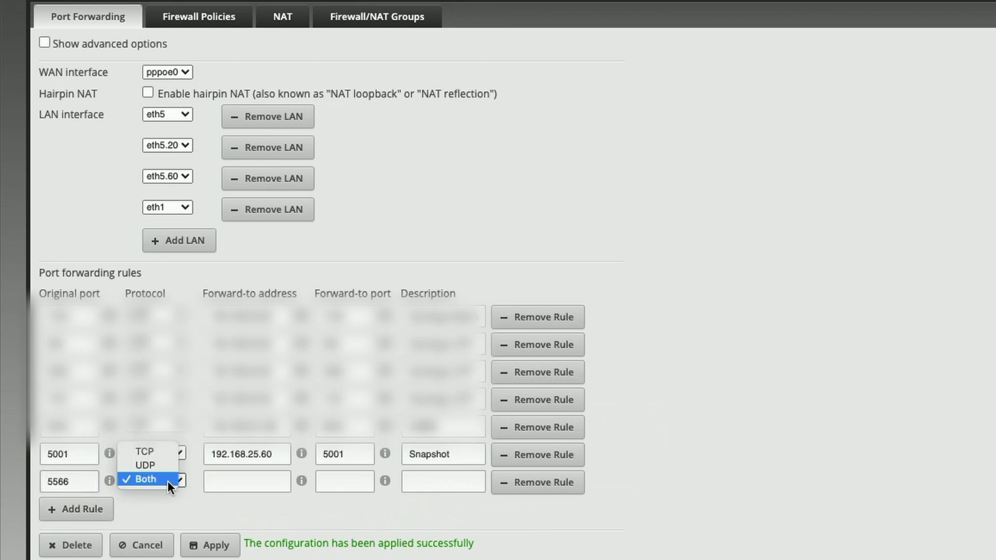
click(163, 447)
click(242, 478)
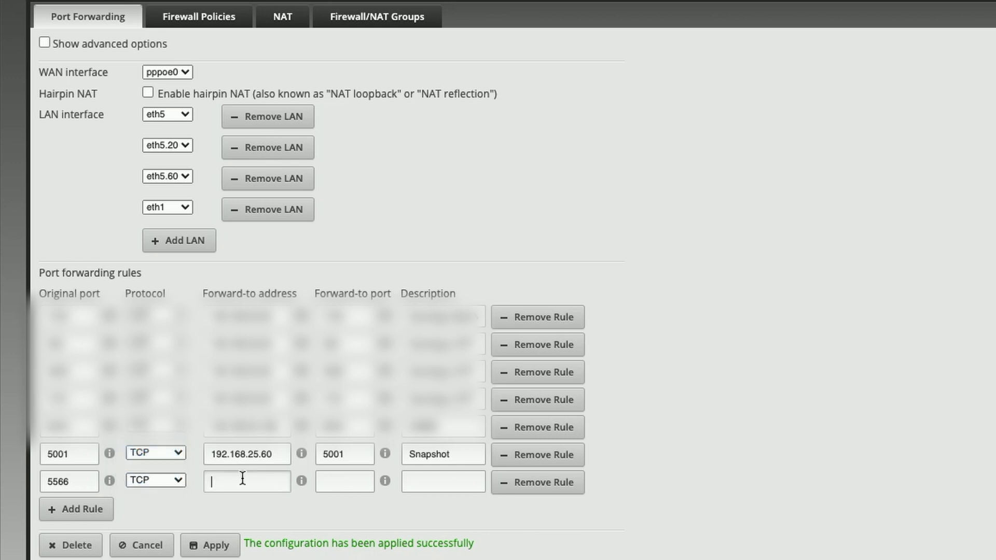
text(192.168.25.60)
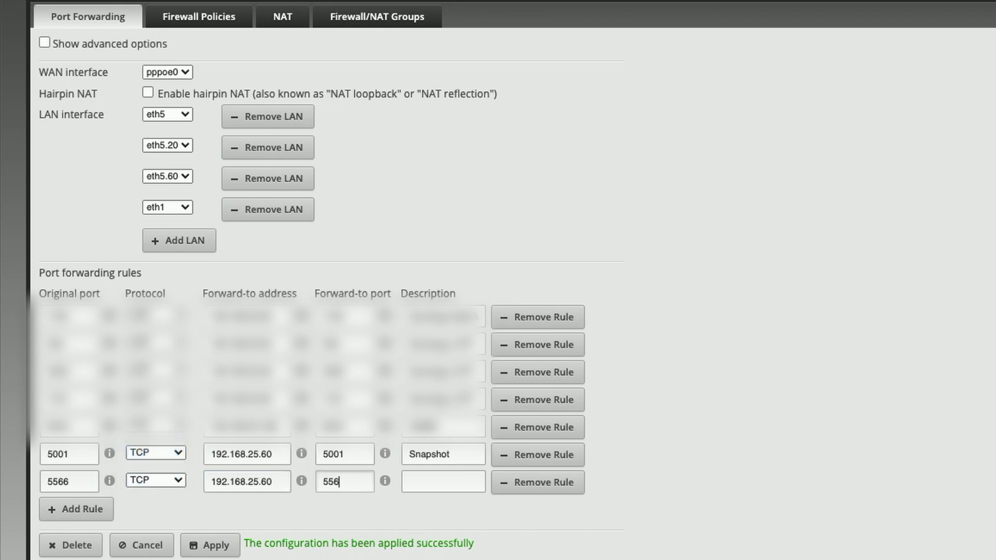
click(440, 483)
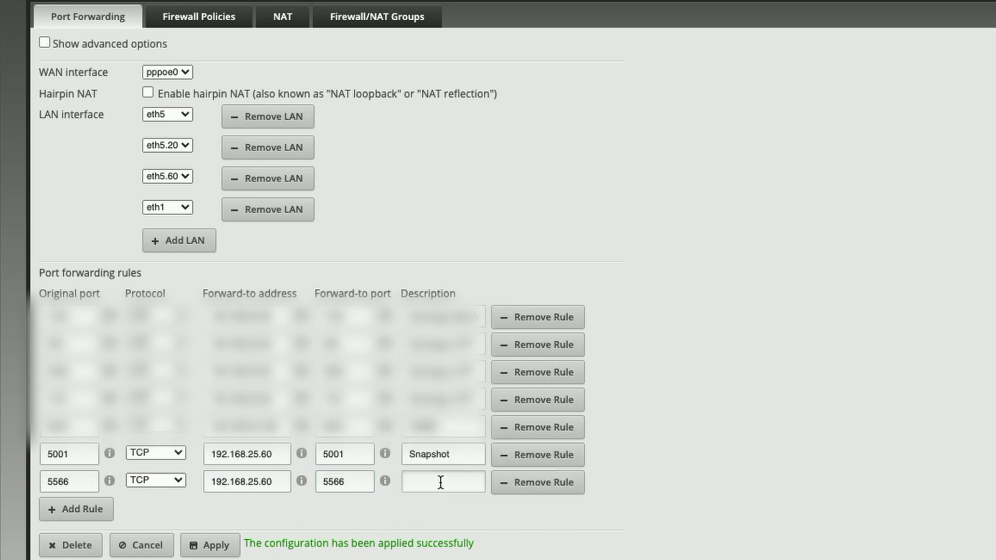
click(212, 547)
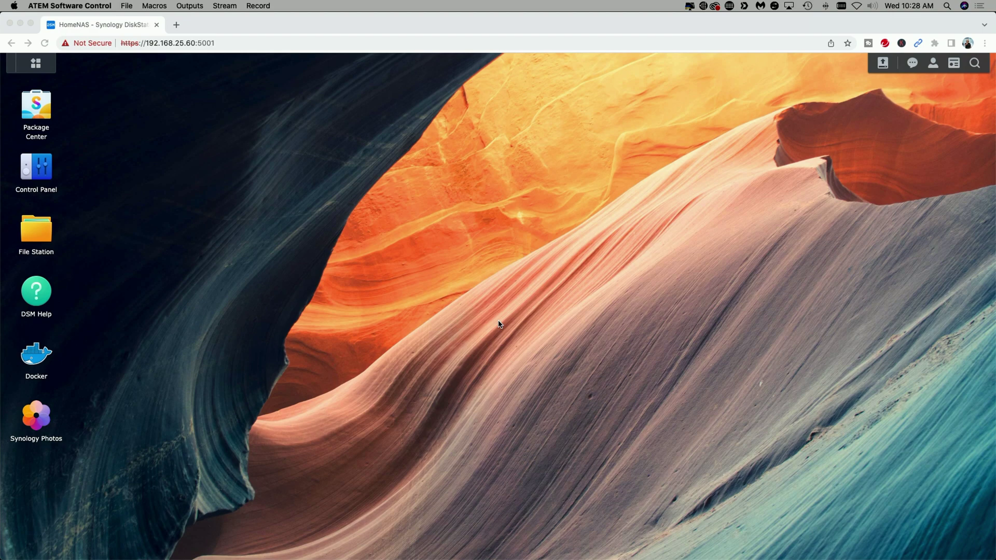
click(41, 107)
click(40, 107)
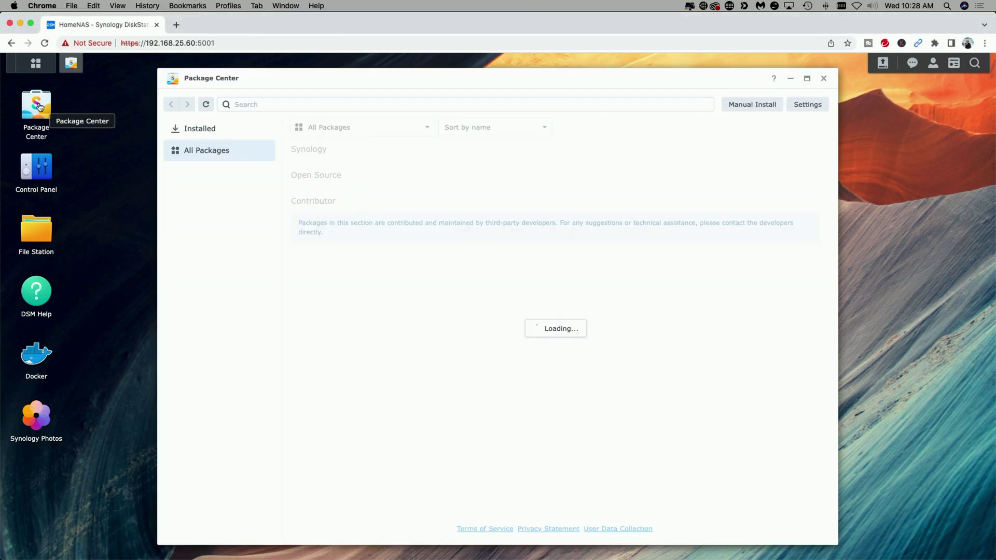
click(258, 102)
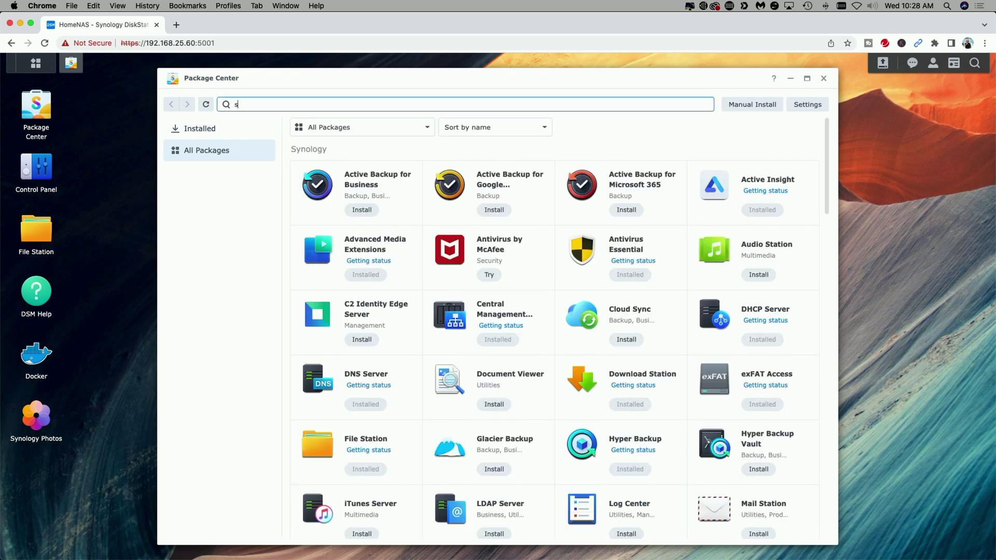
text(snapshot)
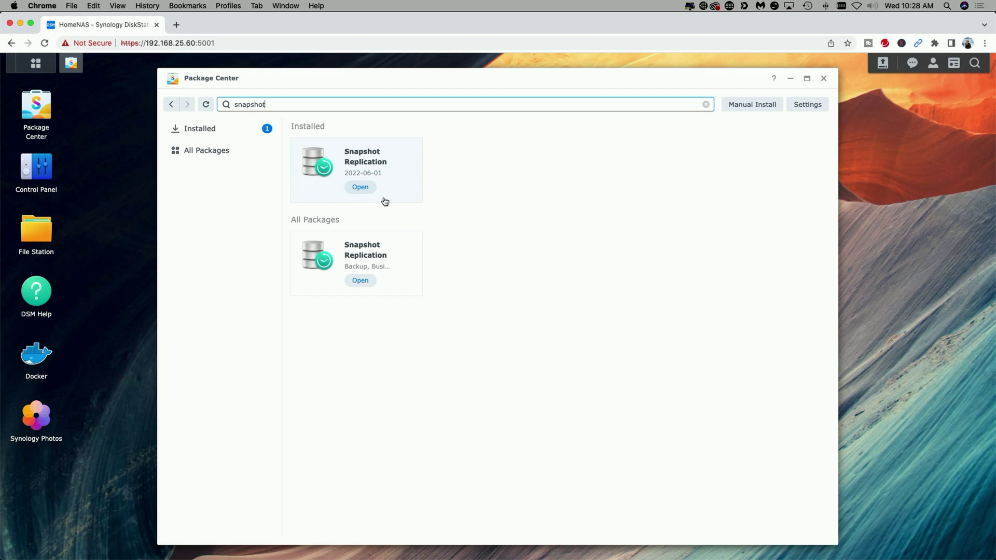
click(823, 79)
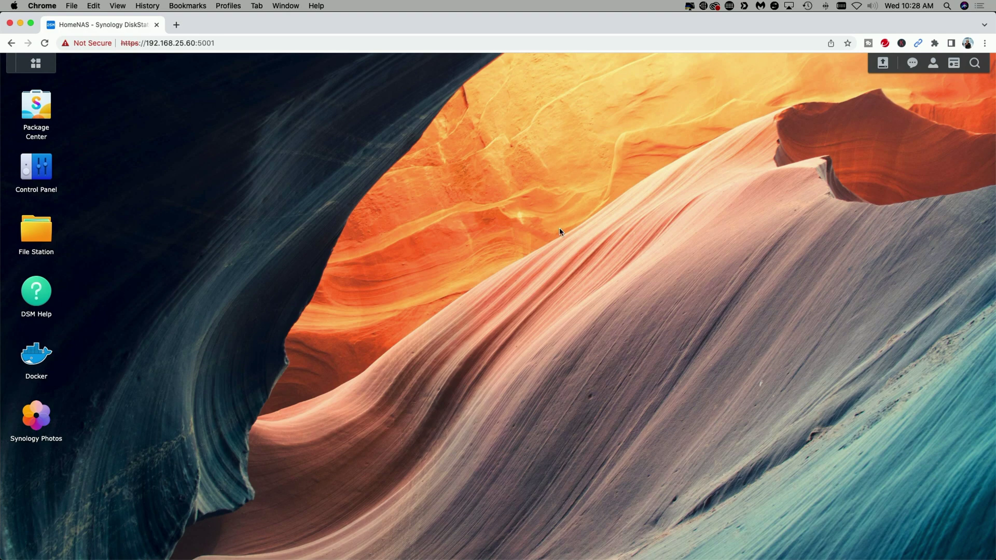
Check Control Panel, view the Test Sync folder in File Station, then open the Main Menu app grid
click(37, 175)
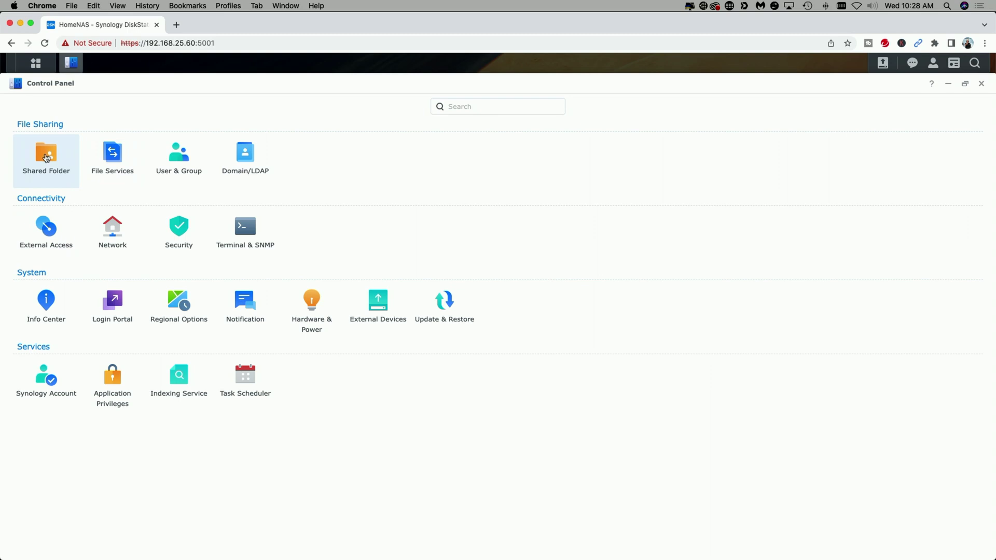
click(980, 84)
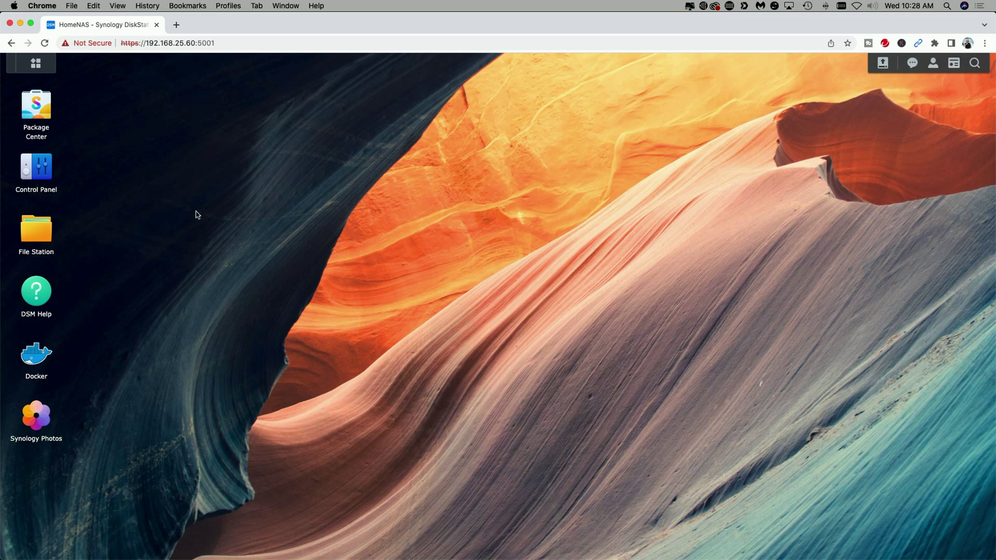
click(38, 232)
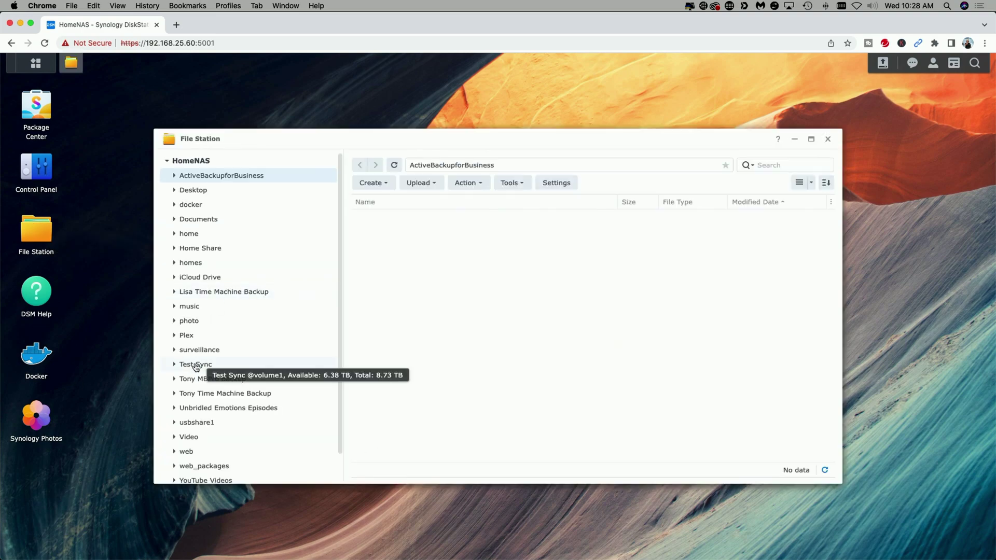
click(197, 366)
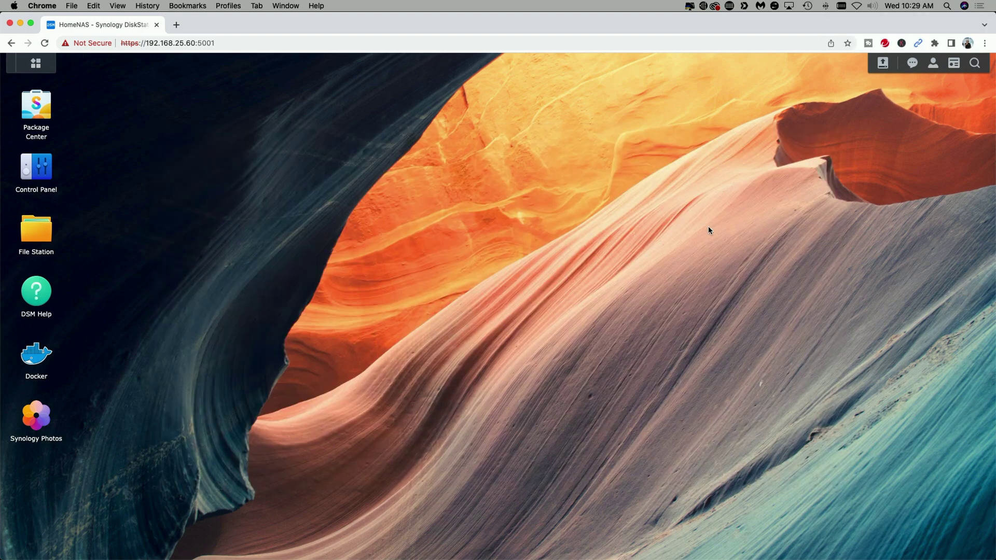
click(35, 63)
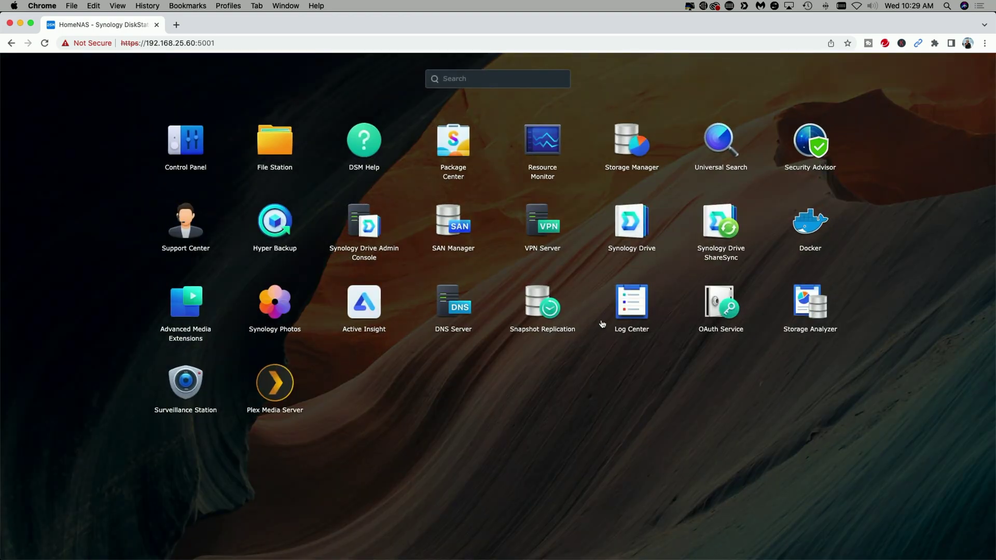
Launch Snapshot Replication and start the Create Replication Task wizard from Replication > Shared Folder
click(536, 303)
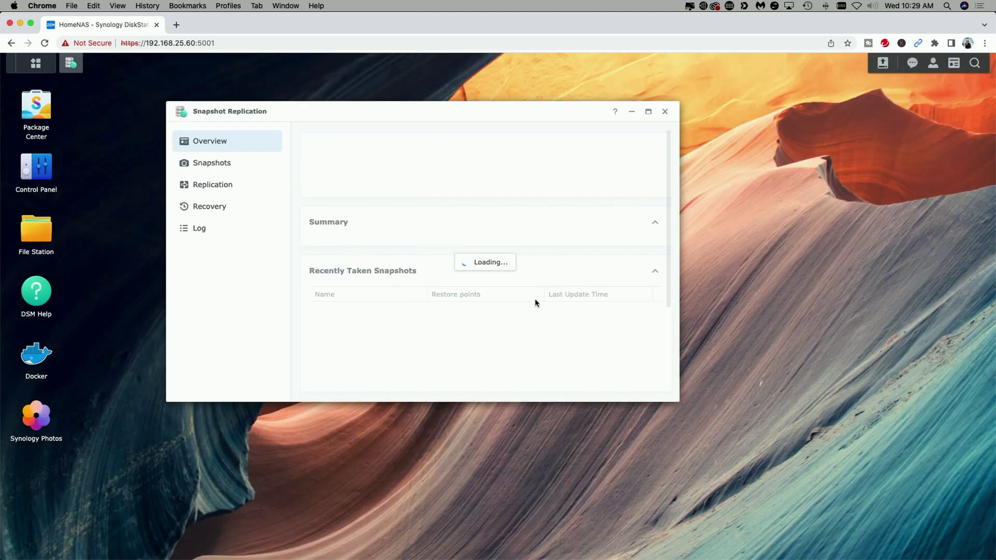
click(212, 187)
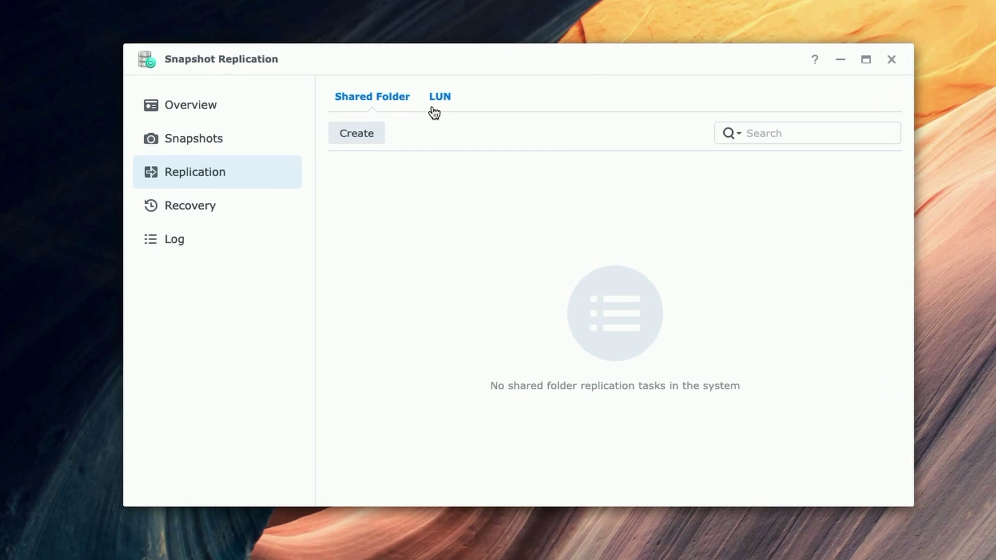
click(356, 136)
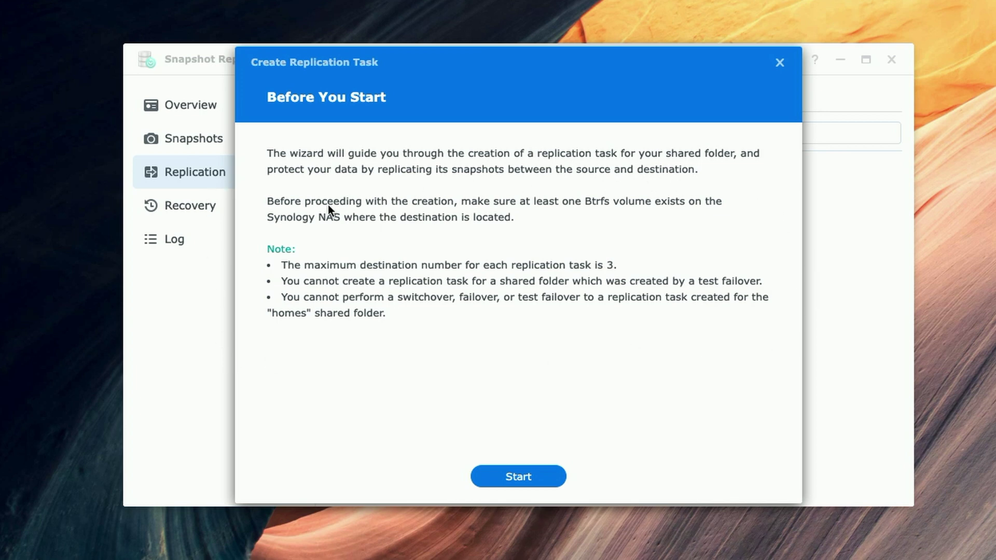
click(518, 476)
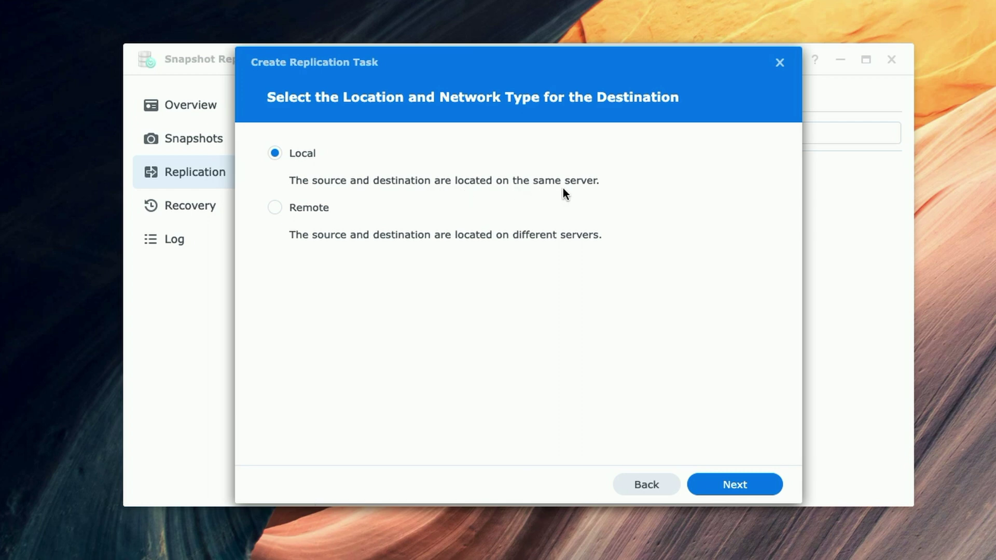
Choose Remote as the destination location type and continue to the server details
click(275, 206)
click(742, 490)
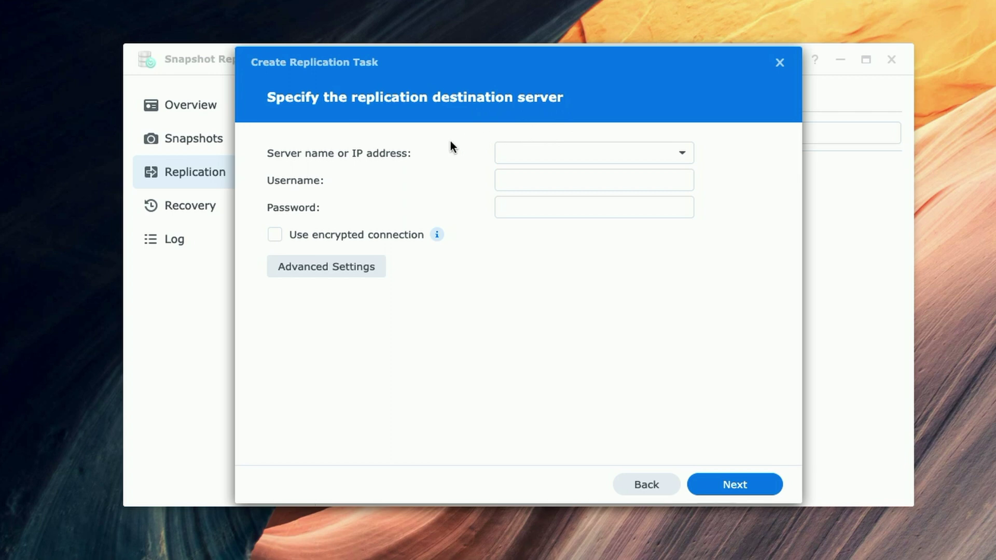
Enter destination server nas.ddns.net:556666, the account username and password, and enable encrypted connection
click(586, 153)
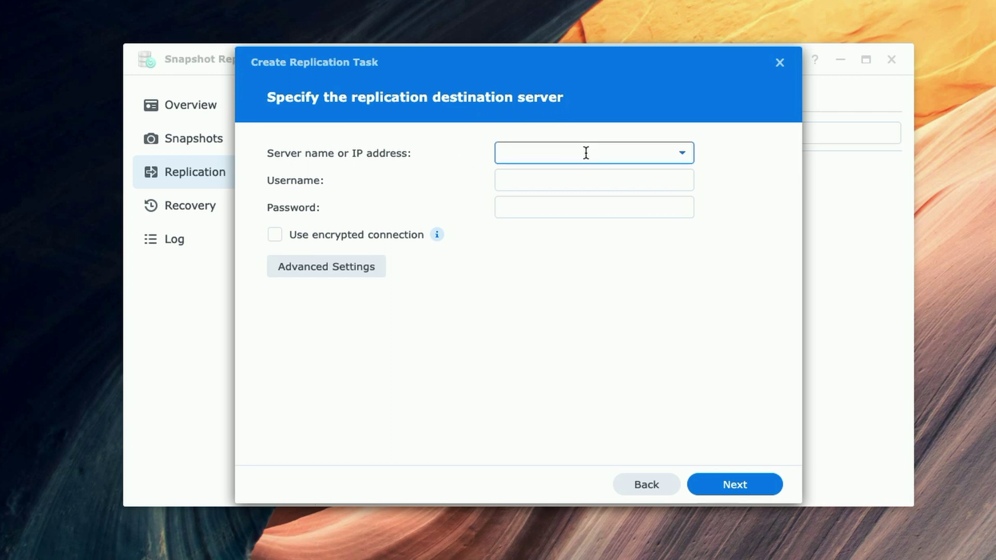
key(ctrl+v)
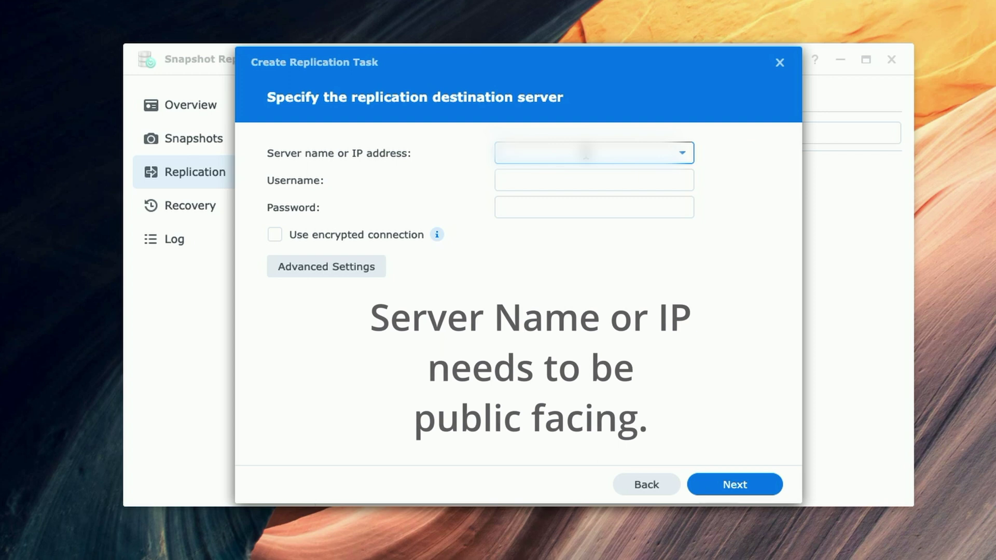
text(nas.ddns)
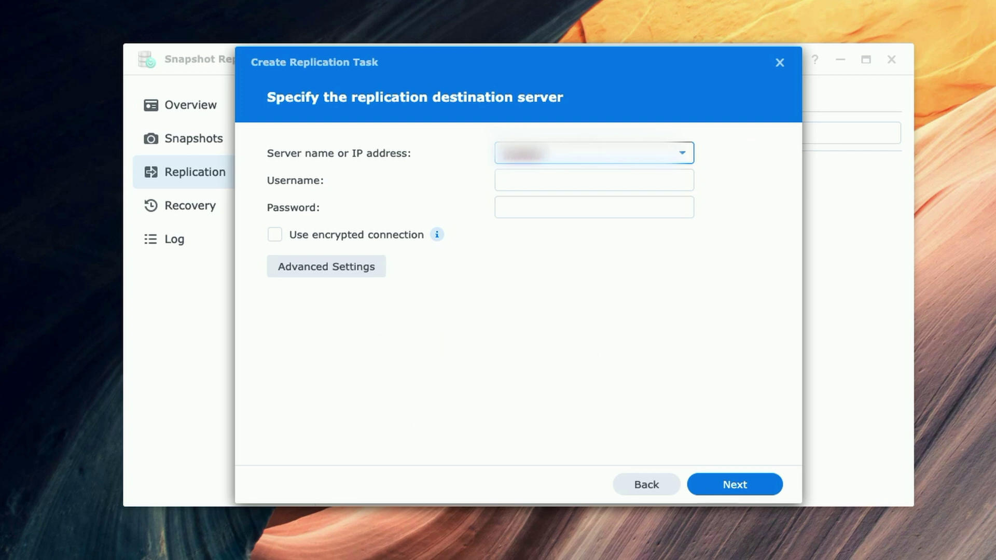
text(.net:5566)
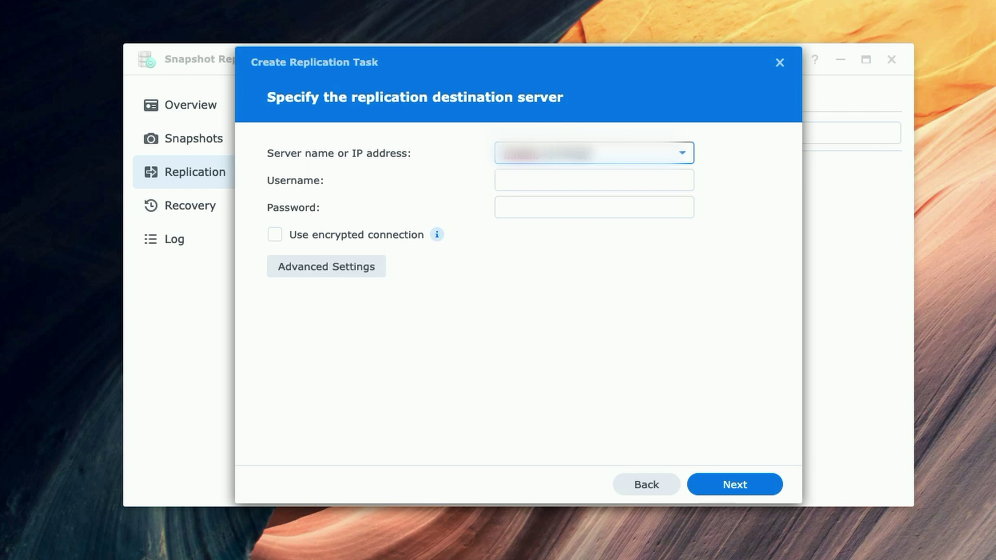
text(66)
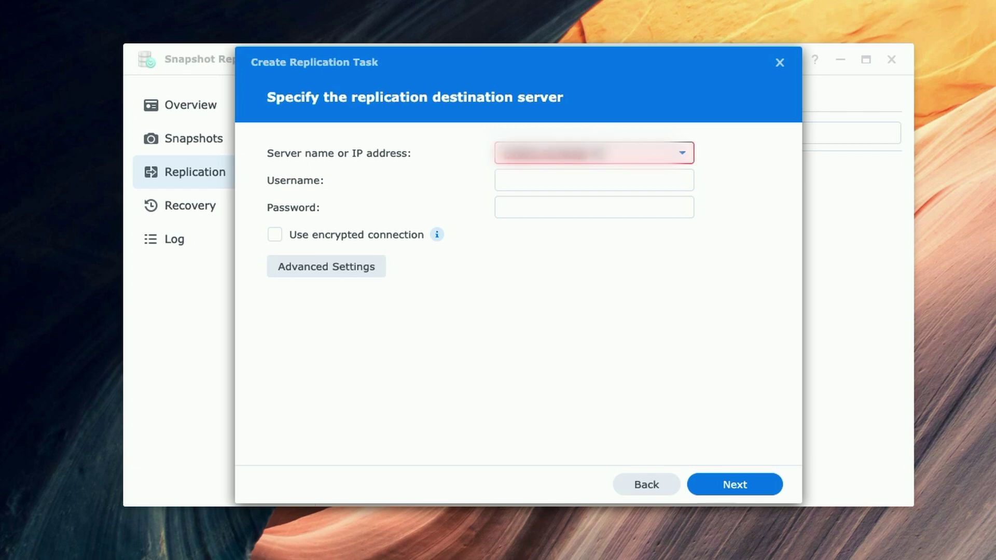
key(Tab)
text(tony)
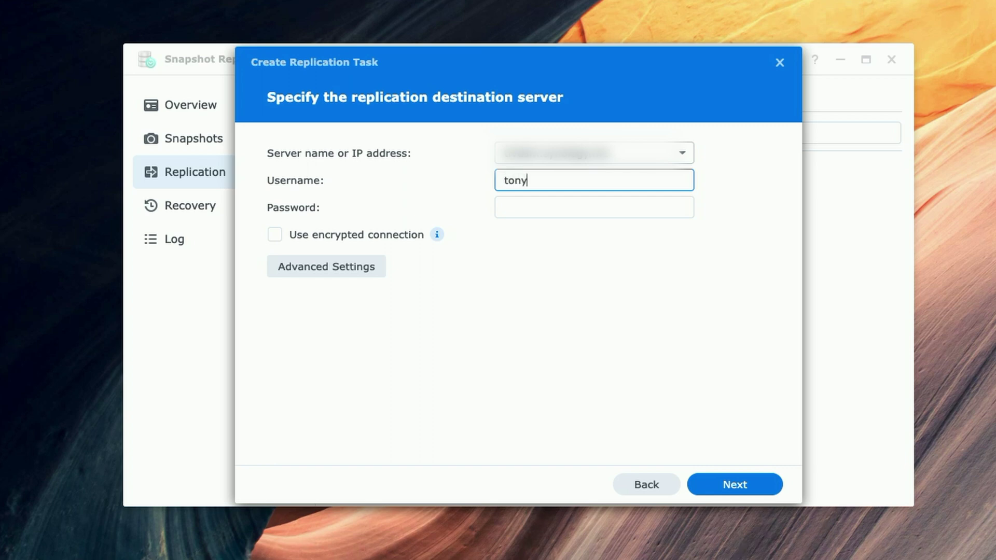
key(Tab)
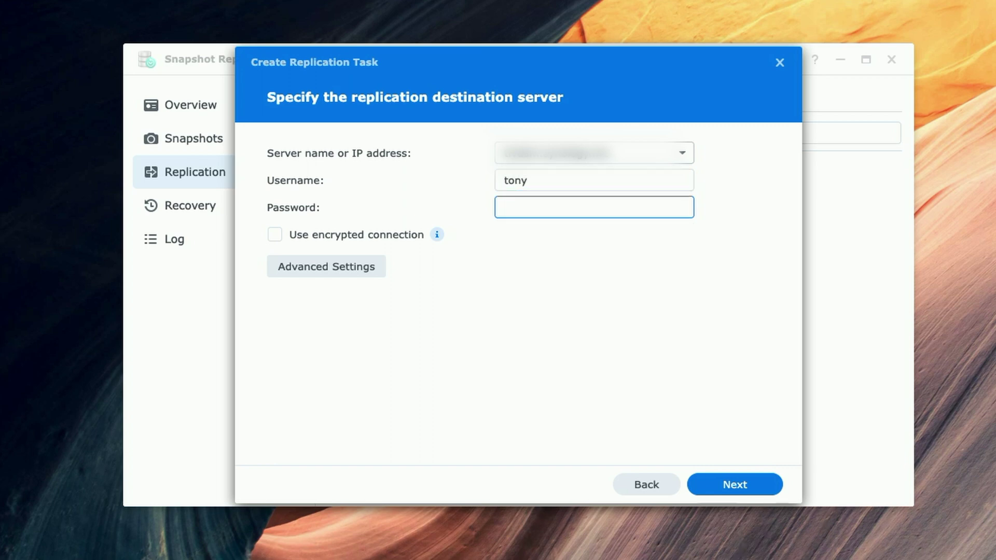
text(••••••••)
click(274, 237)
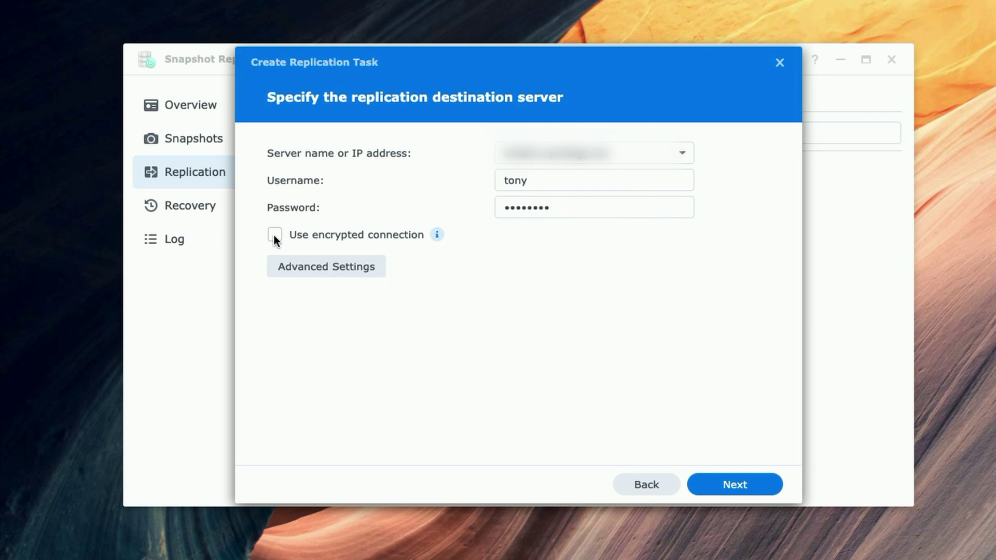
In Advanced Settings, change the destination's DSM login port to 8001
click(321, 270)
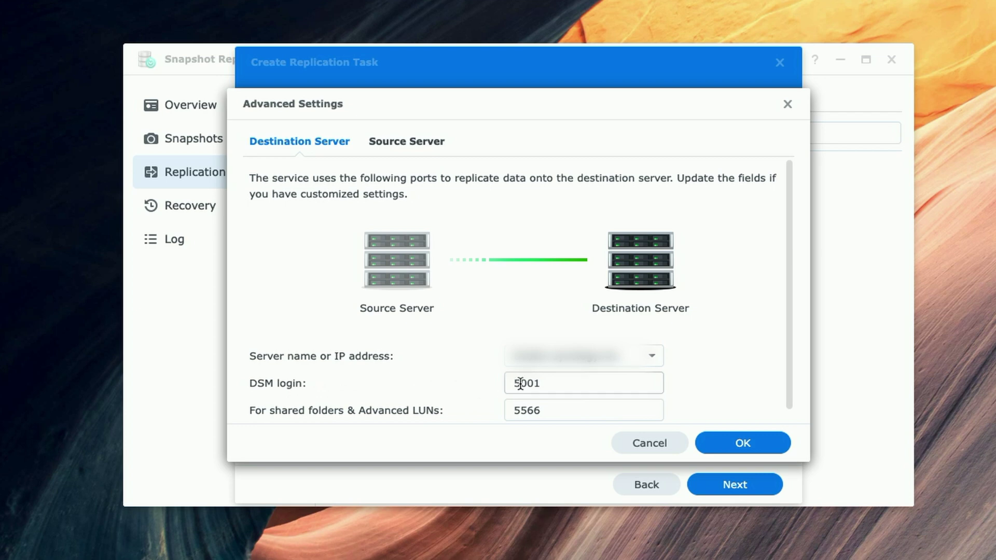
drag(519, 383, 510, 384)
text(8)
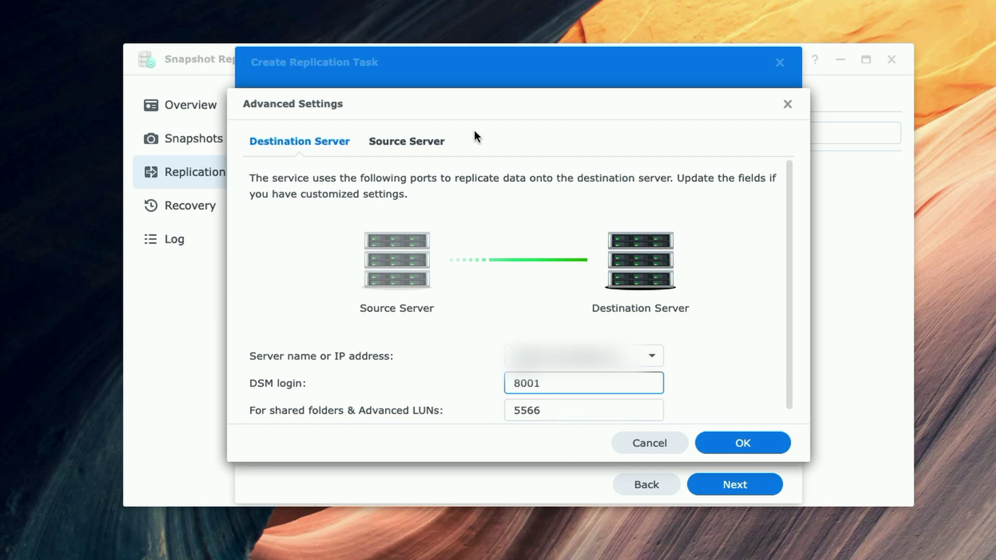
Paste the source server's address on the Source Server tab and save the advanced settings
click(400, 148)
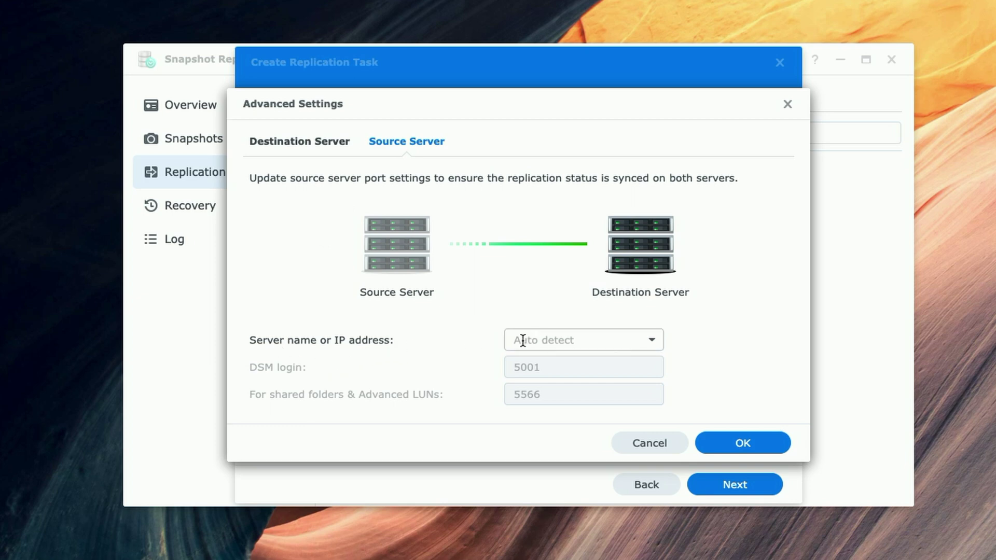
click(654, 343)
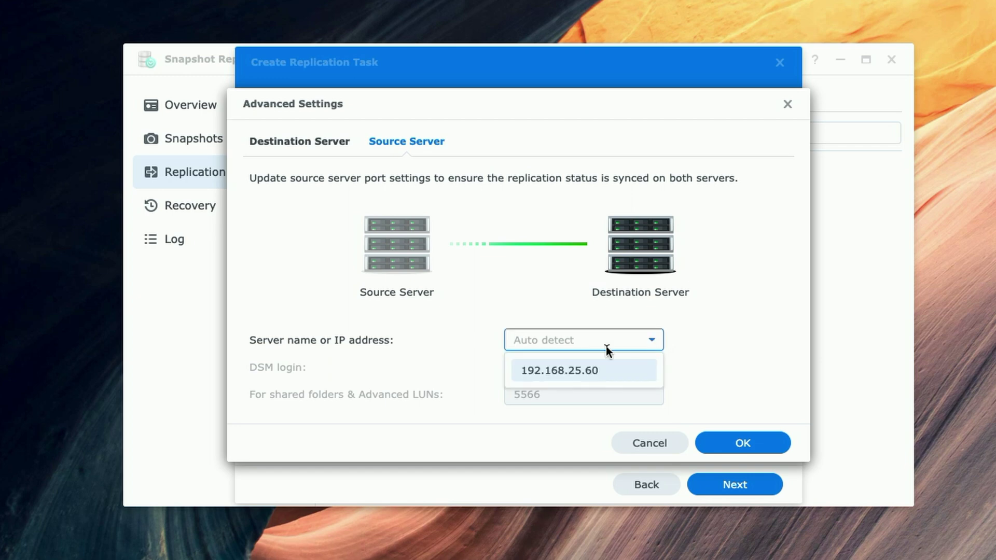
right_click(515, 339)
click(549, 443)
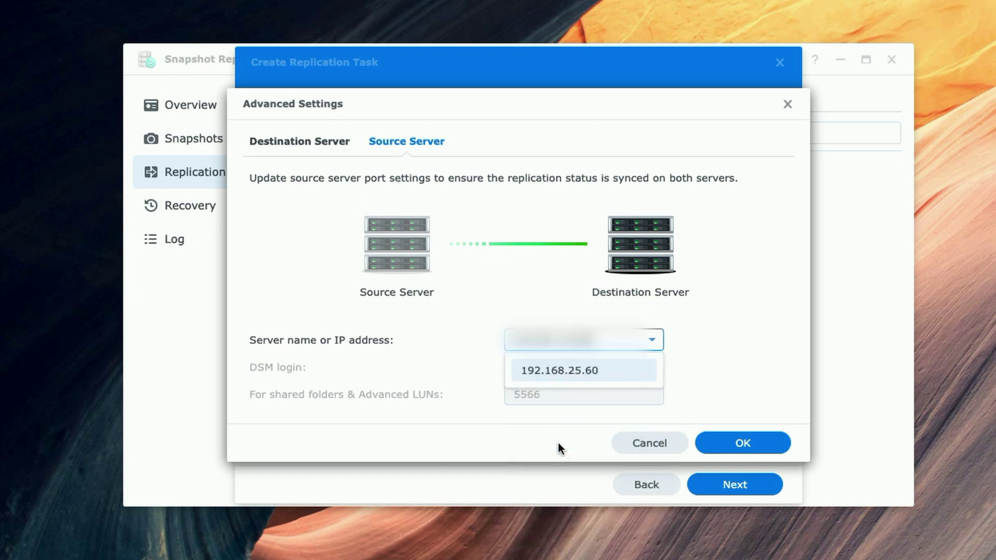
click(685, 400)
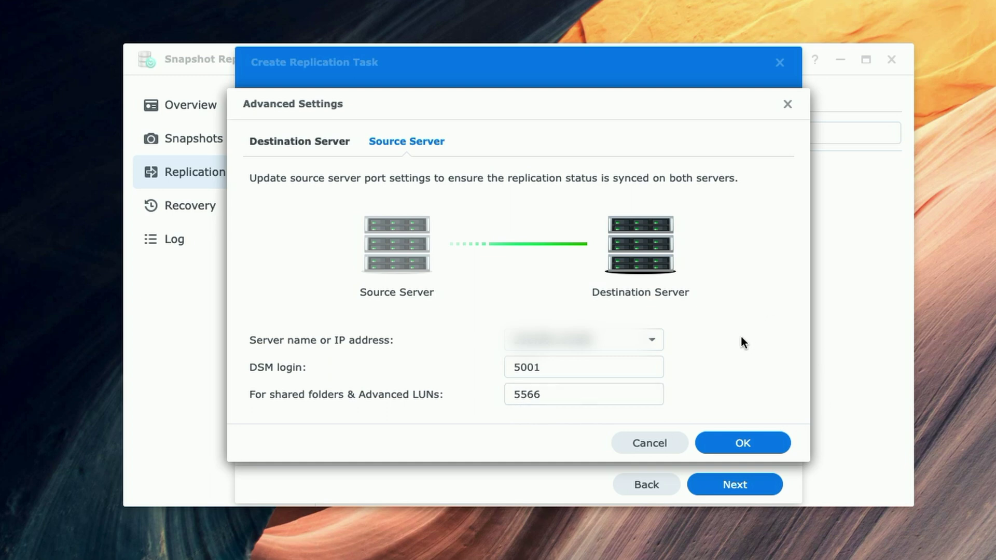
click(743, 444)
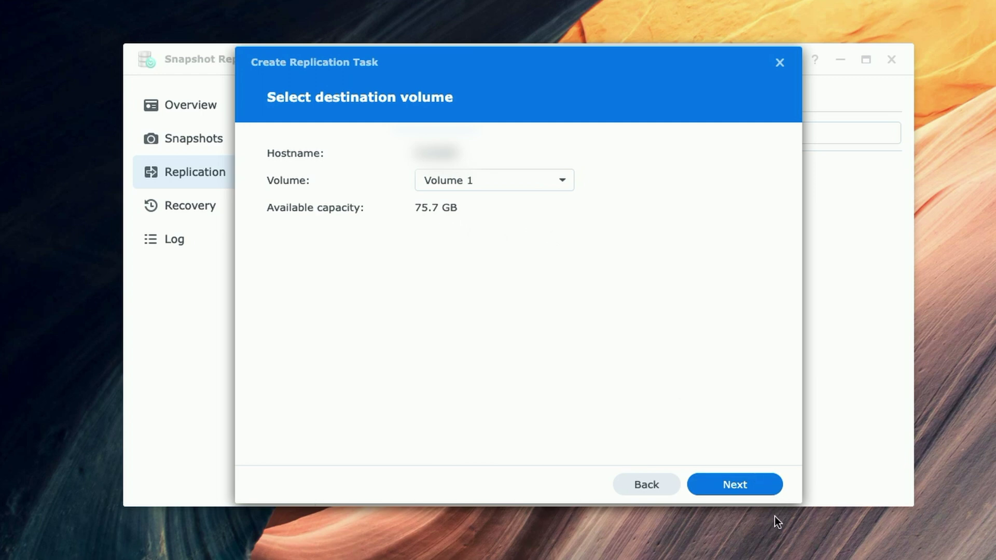
Select the Test Sync shared folder for replication and proceed to the initial replication options
click(736, 486)
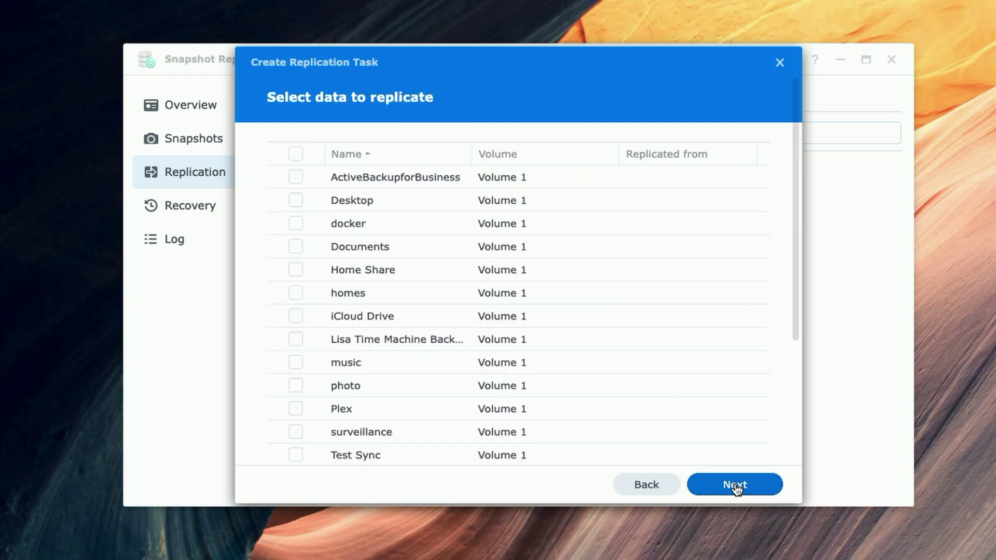
click(296, 454)
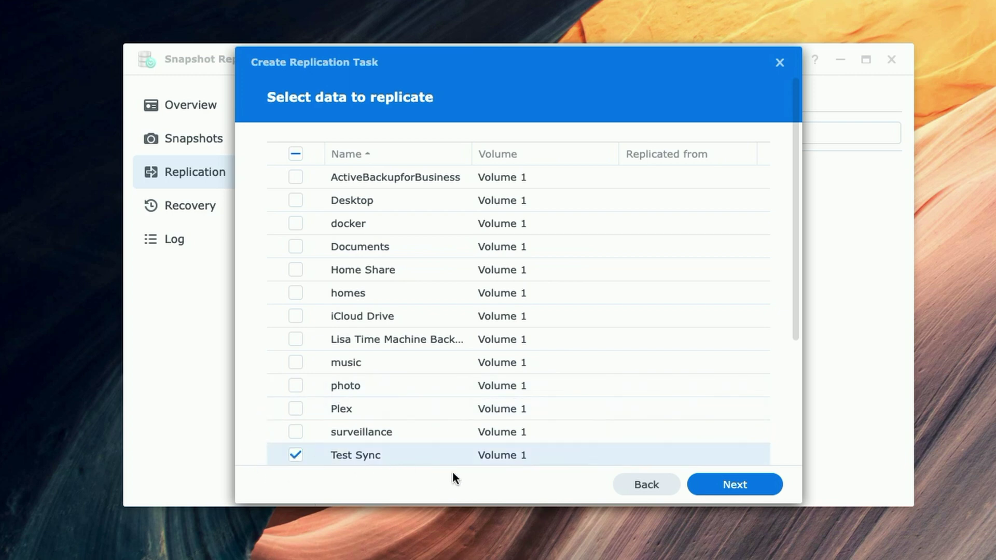
click(739, 490)
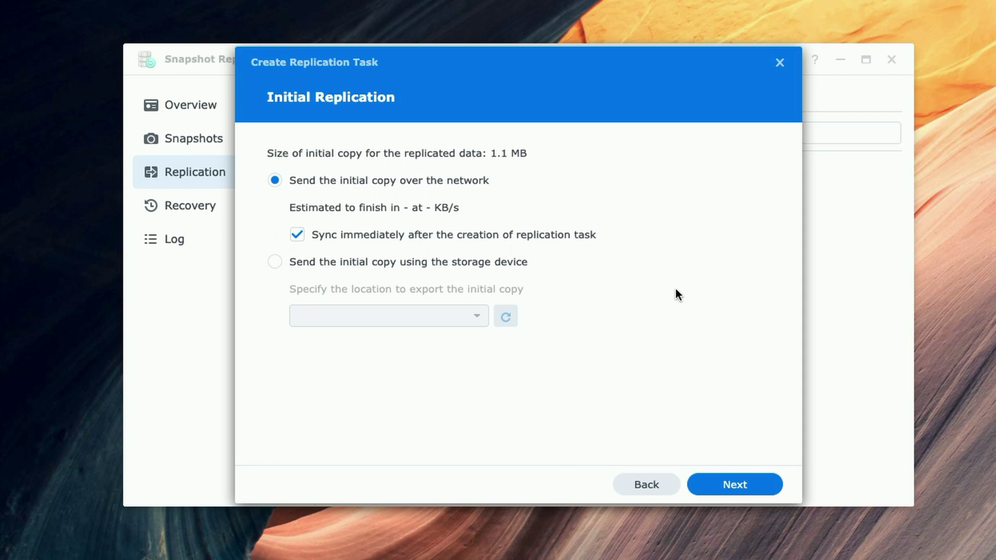
Keep sending the initial copy over the network and advance to the replication schedule
click(735, 488)
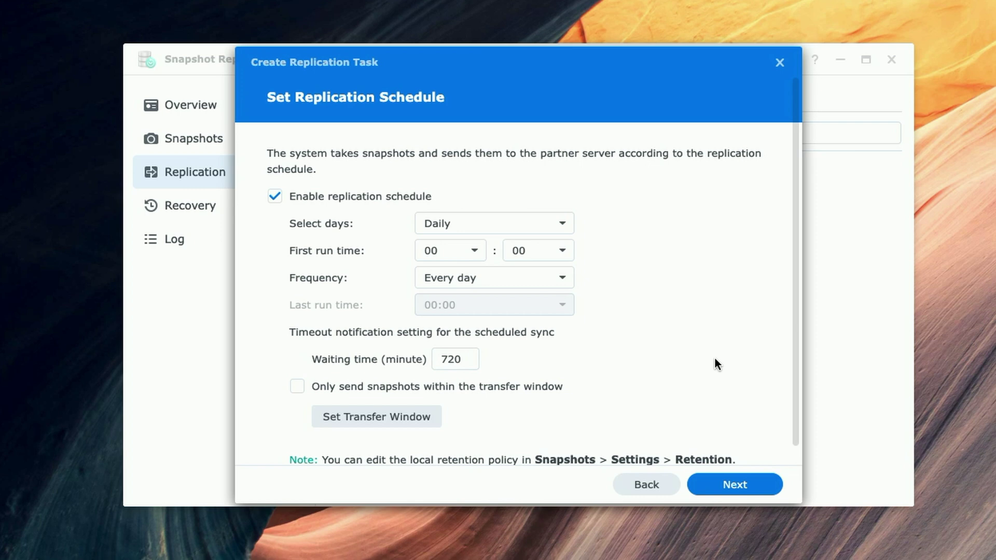
Limit replication to weekdays by removing Sunday and Saturday, with the first run at 03:00
click(563, 226)
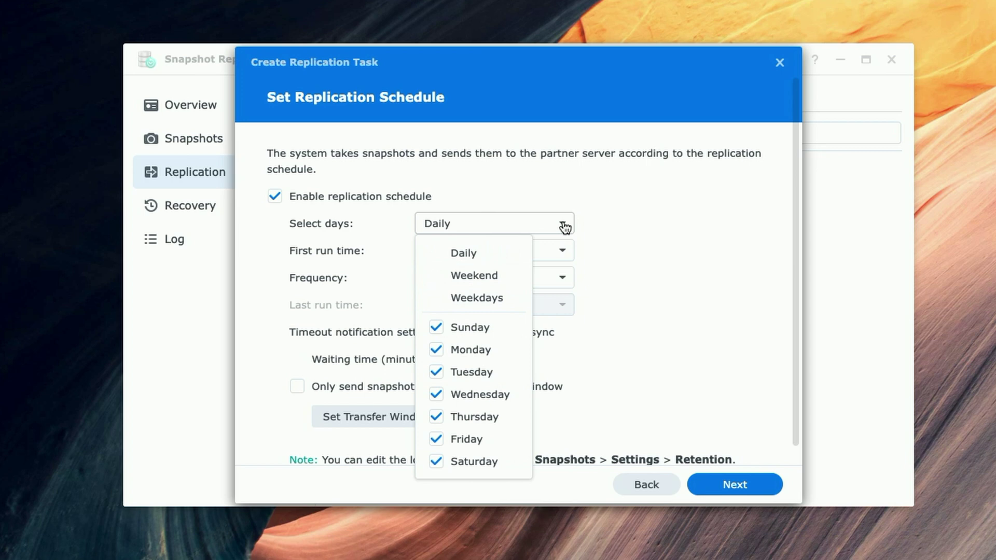
click(436, 327)
click(436, 461)
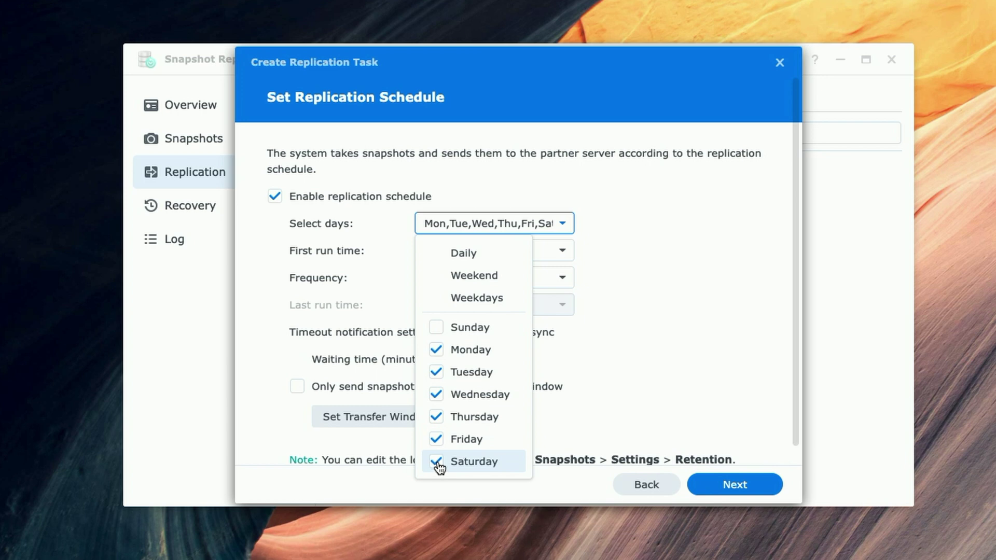
click(700, 319)
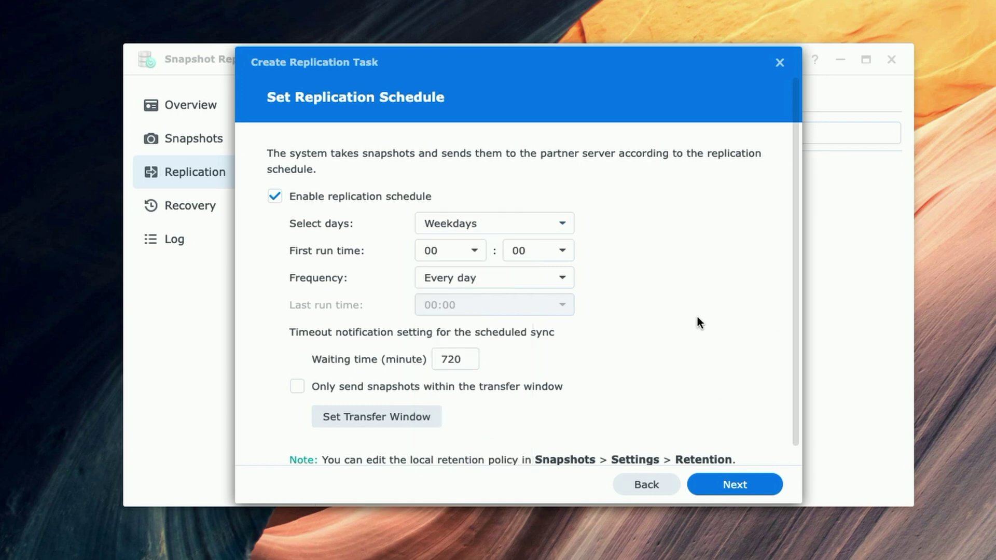
click(477, 252)
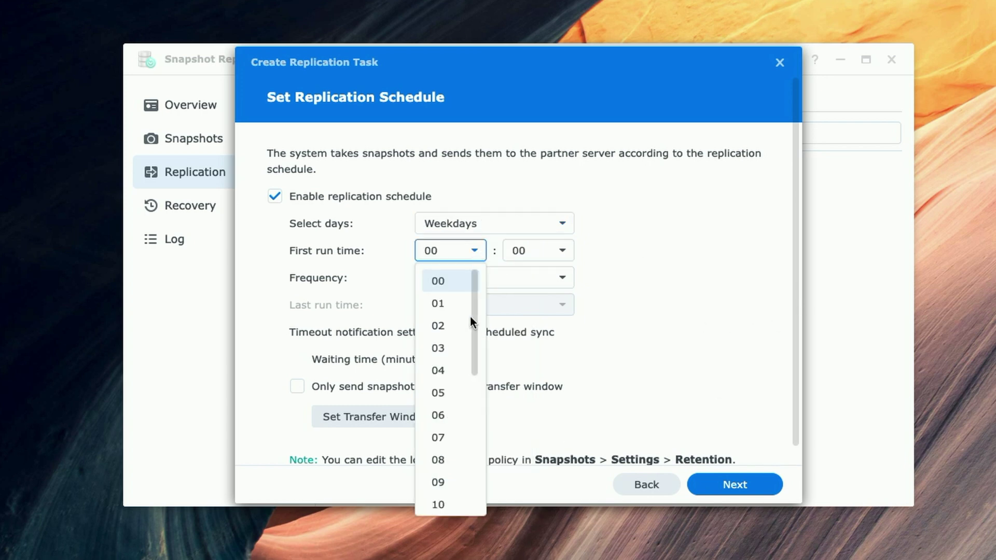
click(450, 358)
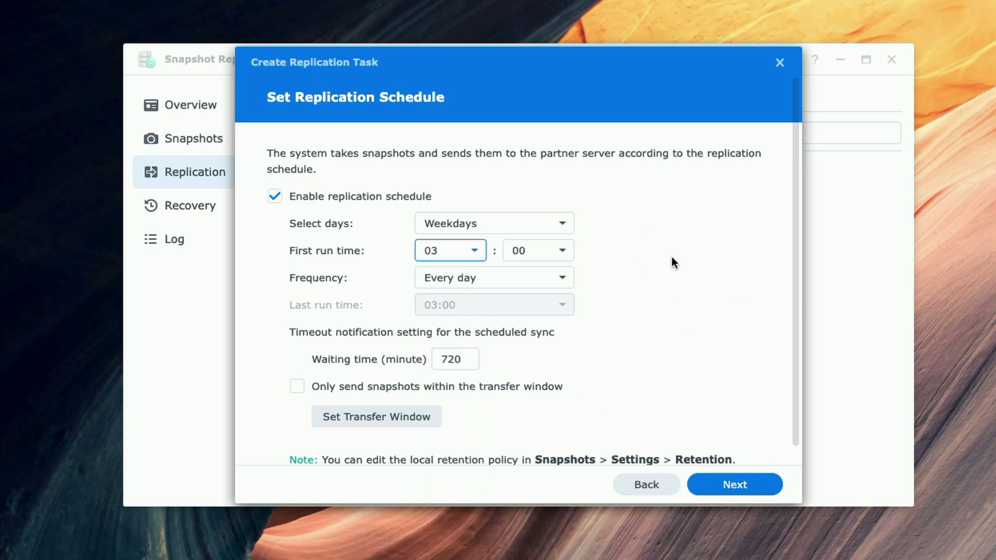
scroll(693, 277, down, 1)
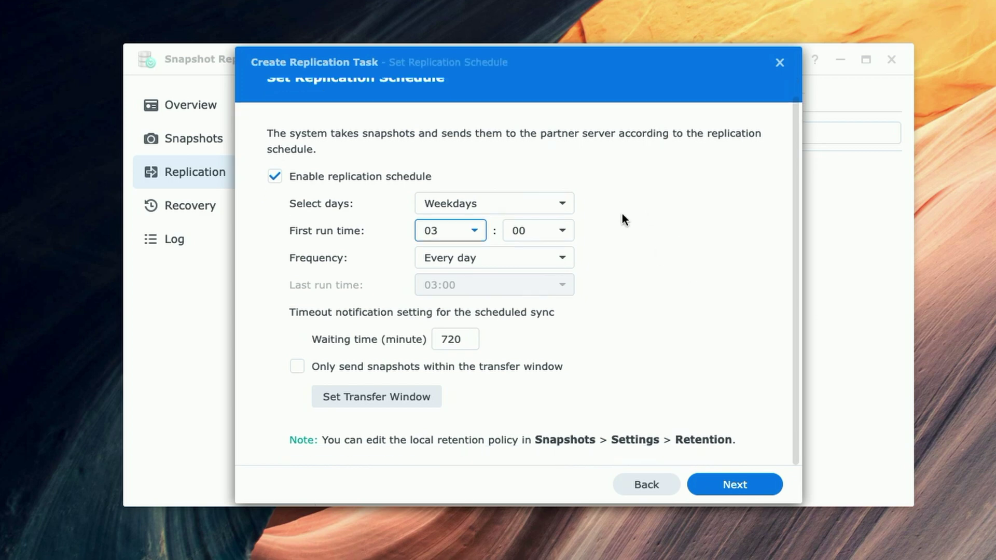
click(731, 487)
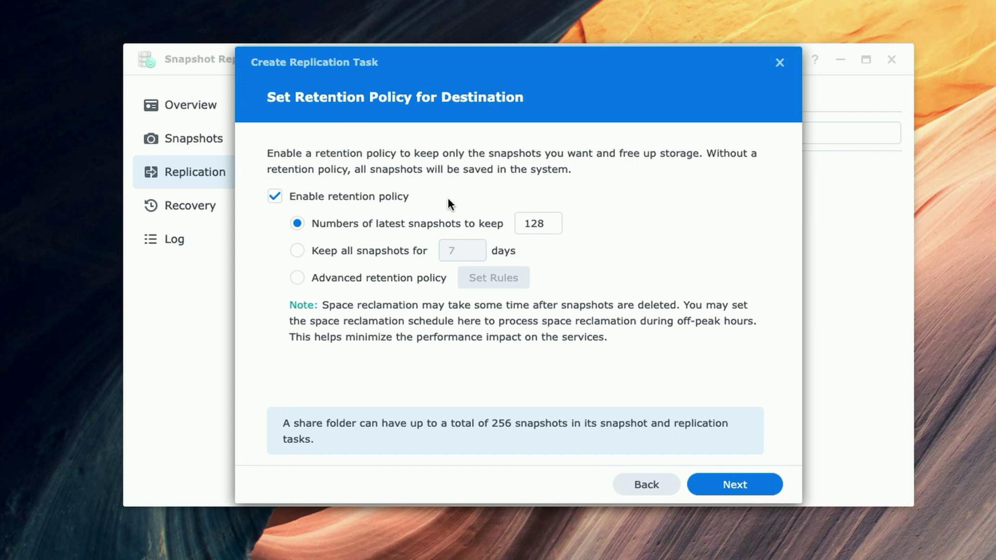
Replace 128 with 14 in the 'Numbers of latest snapshots to keep' field
key(Tab)
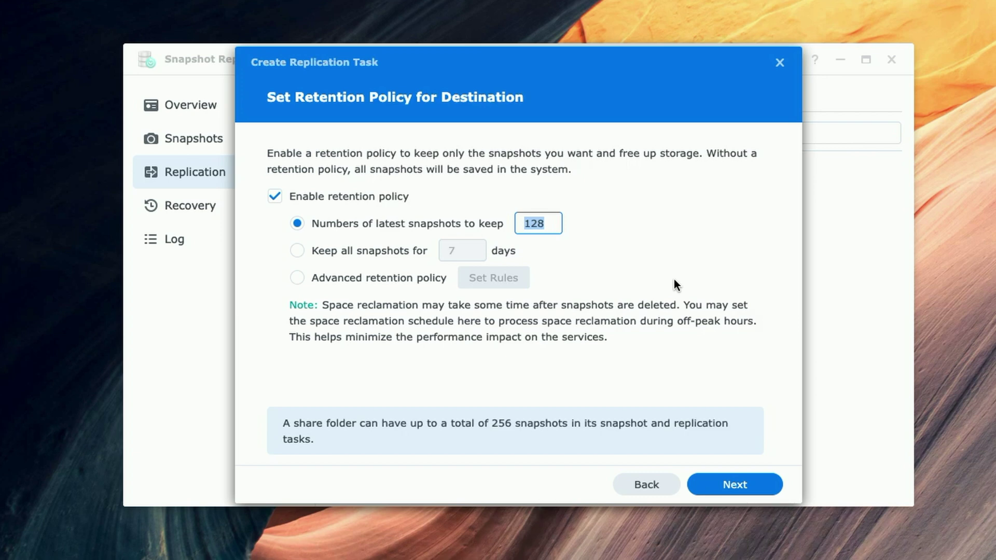
text(14)
Go past retention and leave both Advanced Settings checkboxes unticked to reach Confirm Settings
click(741, 488)
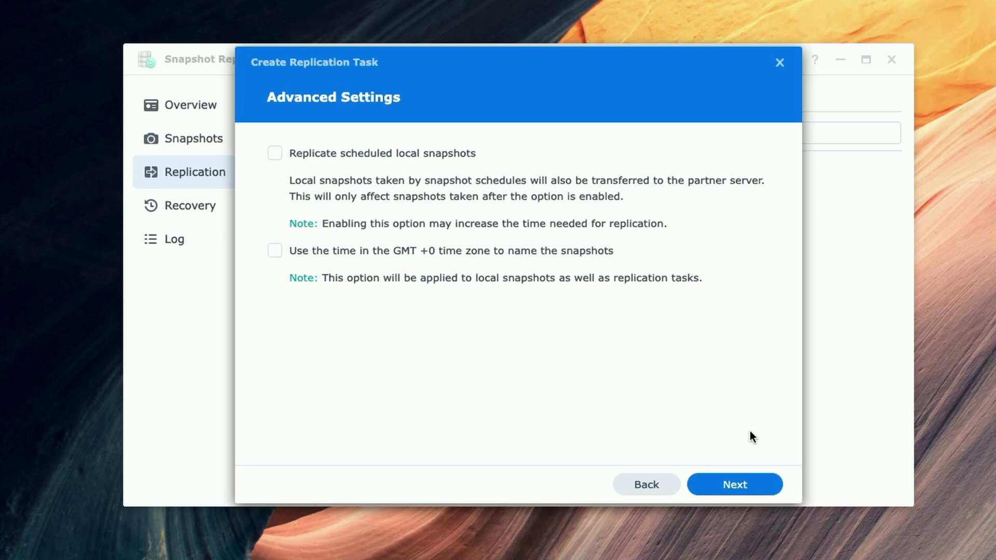
click(735, 486)
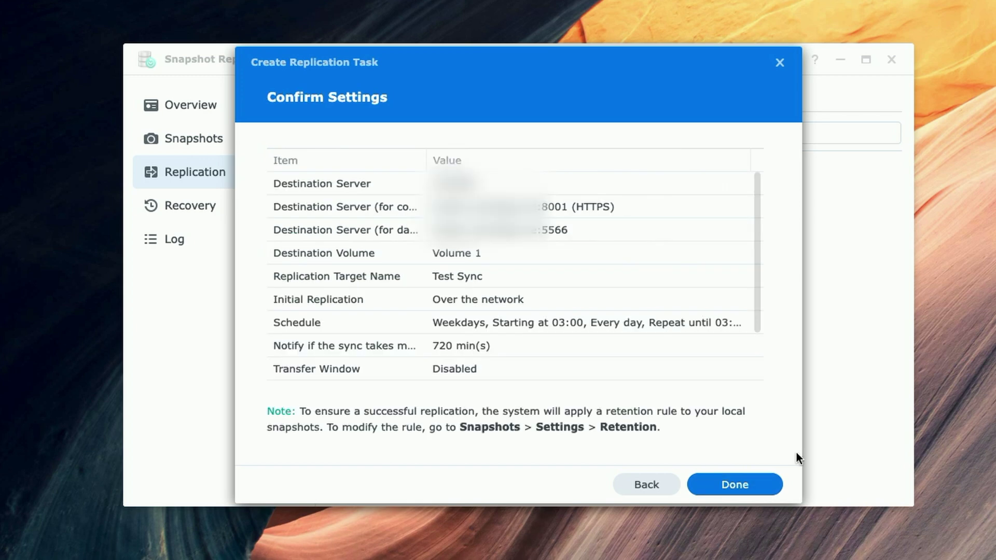
Review the Confirm Settings table: Volume 1, target Test Sync, weekday 03:00 schedule
scroll(684, 344, down, 2)
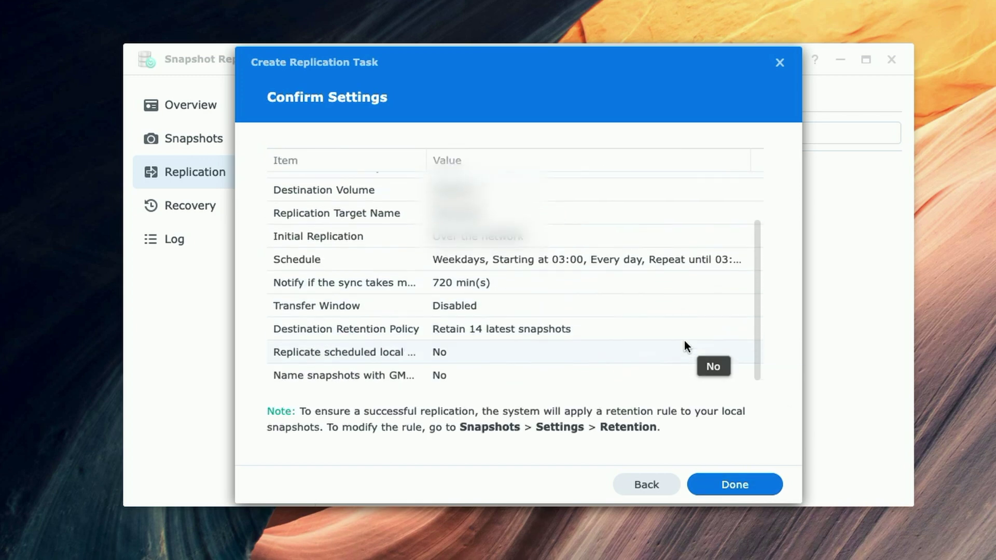
scroll(684, 342, up, 3)
scroll(683, 347, down, 2)
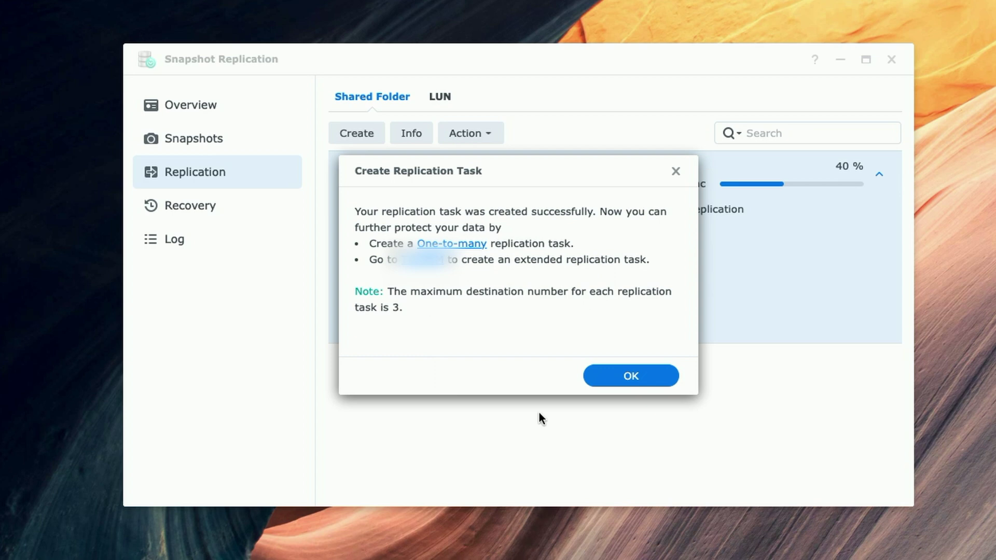
Dismiss the 'replication task was created successfully' dialog and let Test Sync replicate
click(635, 377)
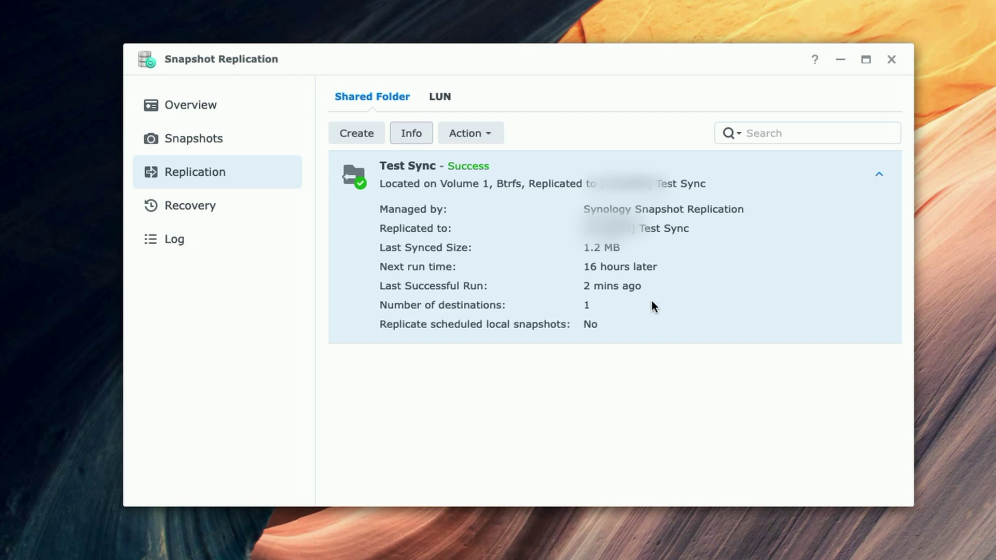
Open Test Sync's Info dialog and review its Statistics and Topology tabs
click(411, 134)
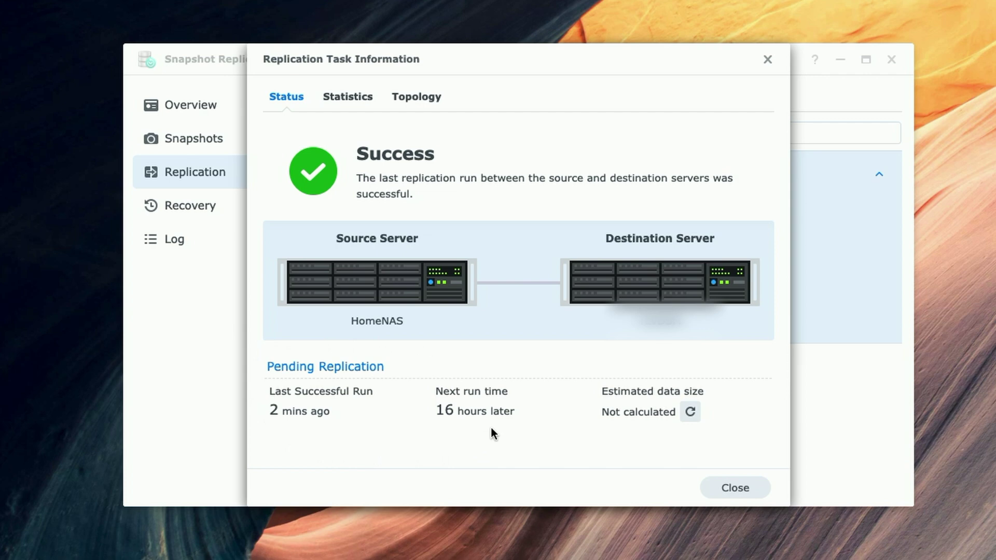
click(340, 97)
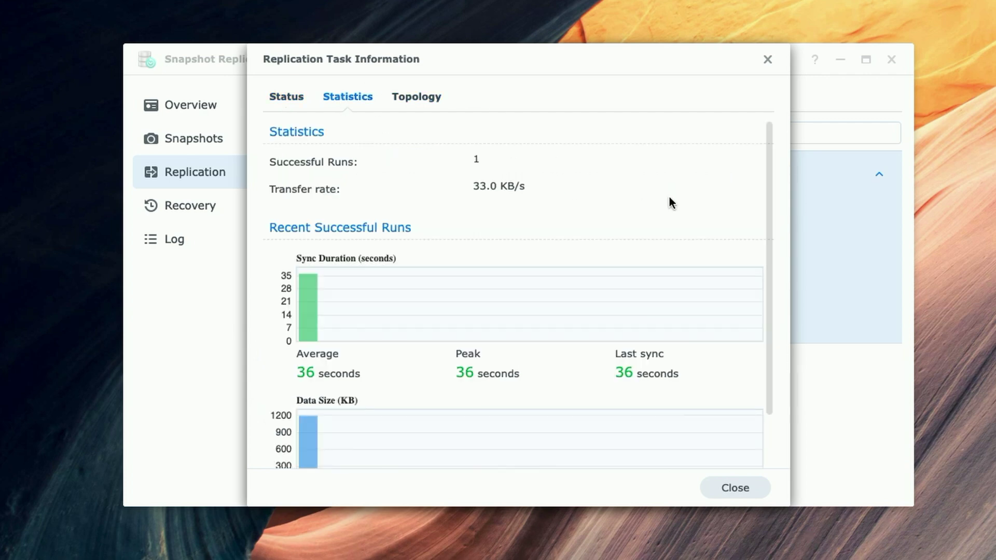
scroll(672, 215, down, 3)
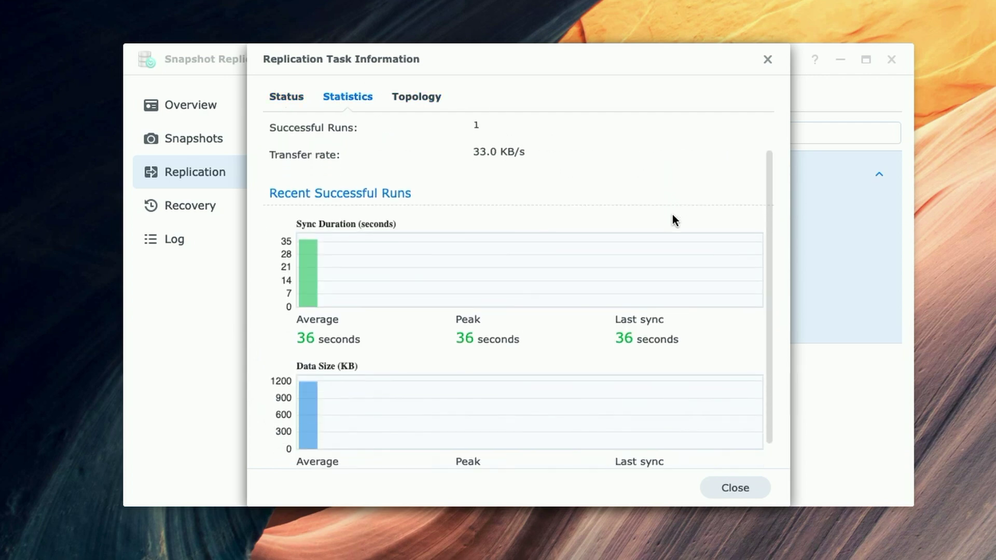
scroll(729, 187, up, 3)
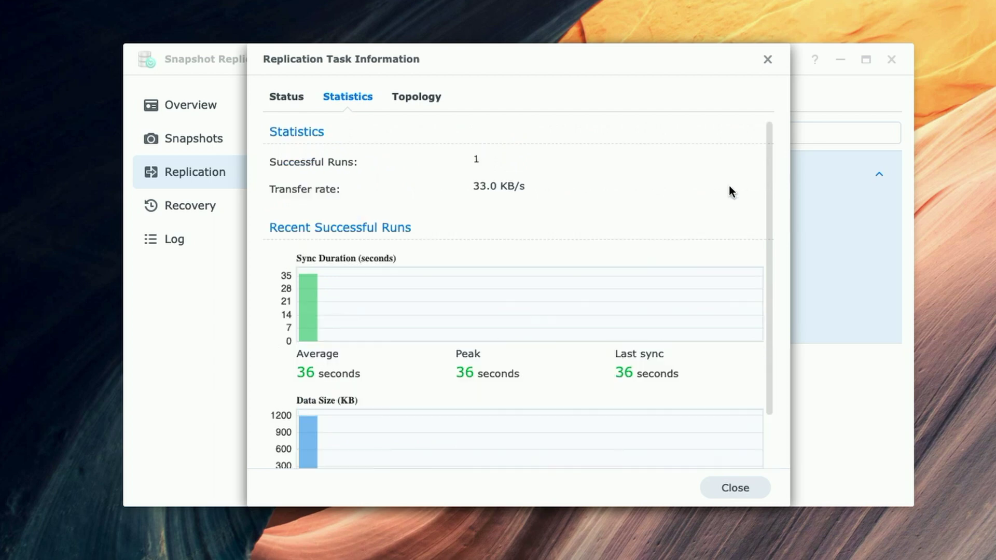
click(425, 97)
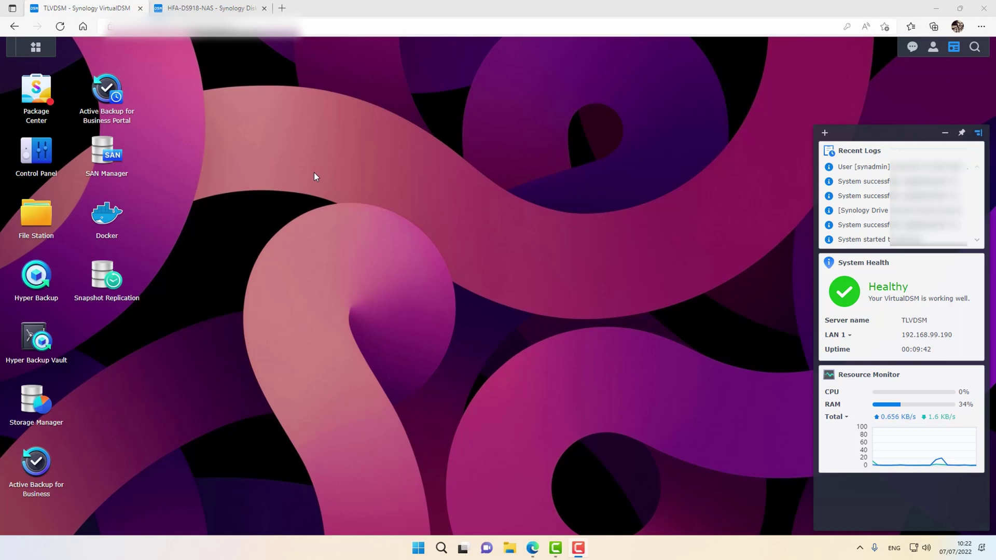
click(41, 162)
click(245, 193)
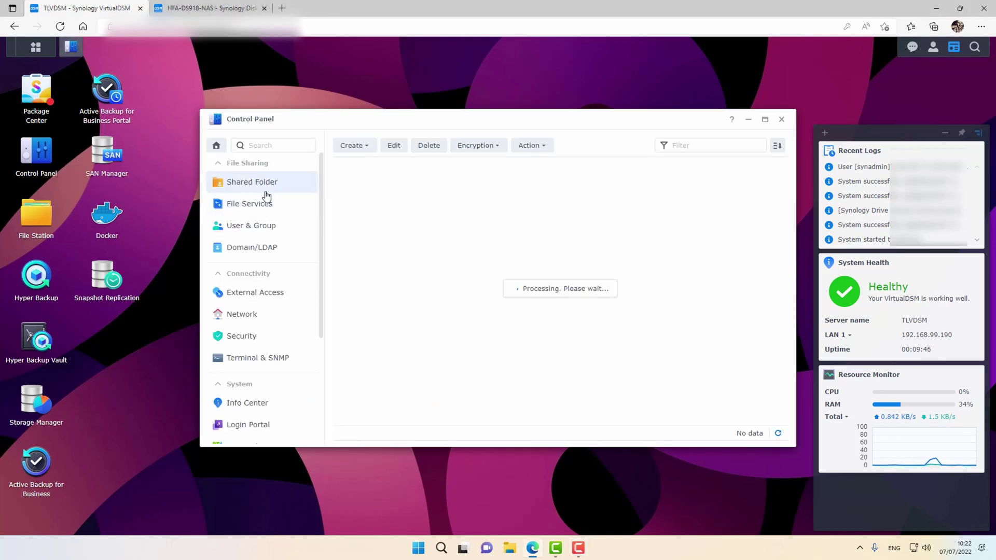
click(418, 303)
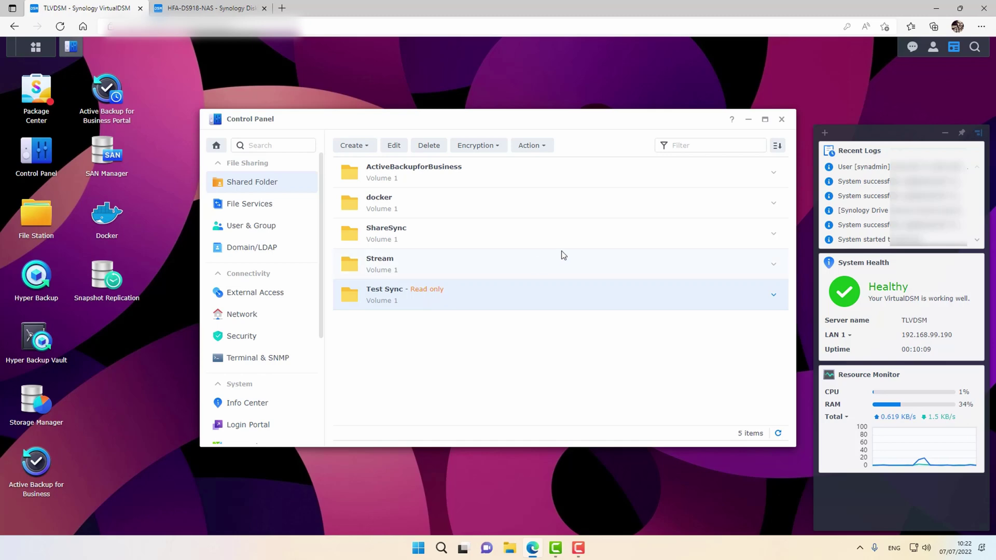
Close the shared folder settings and open Snapshot Replication's Replication list on TLVDSM
click(781, 119)
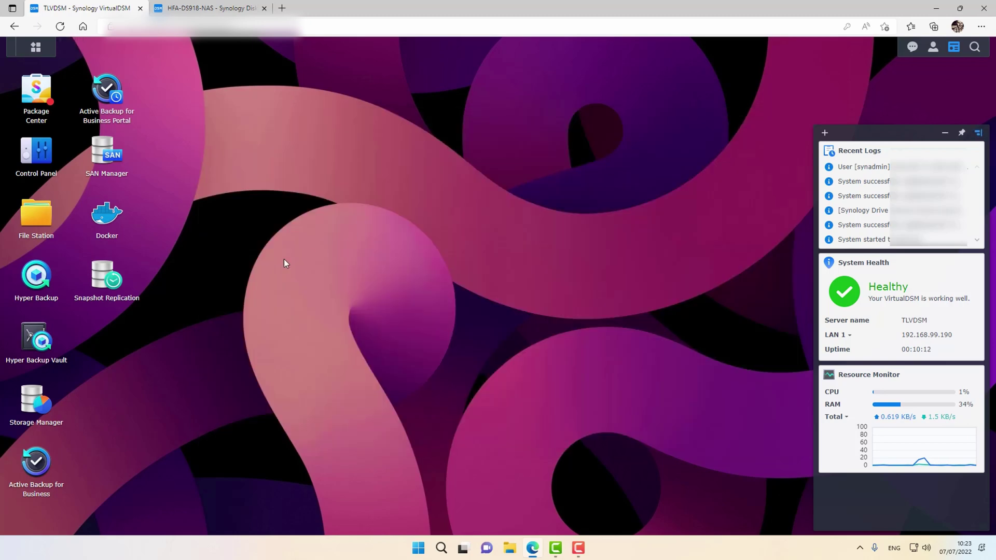
click(107, 288)
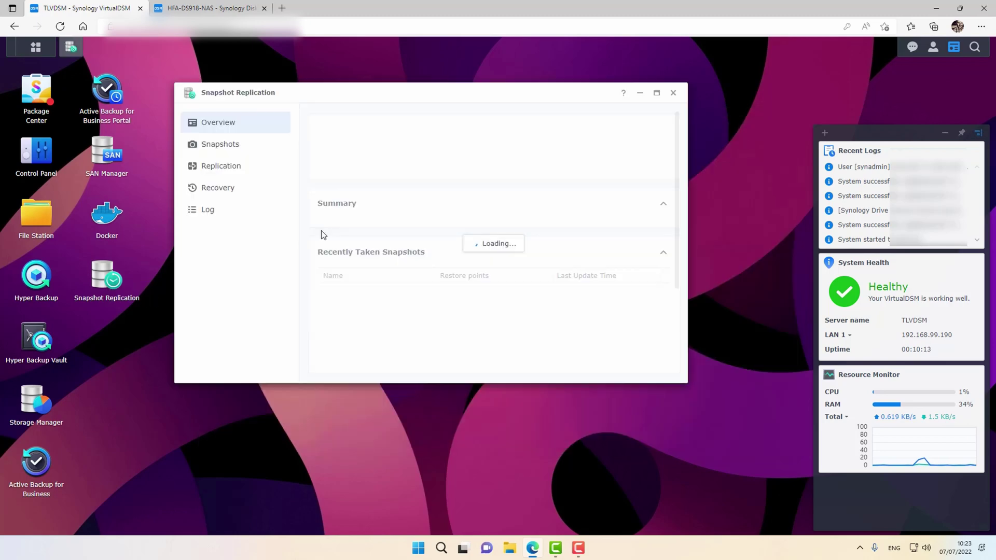
click(222, 168)
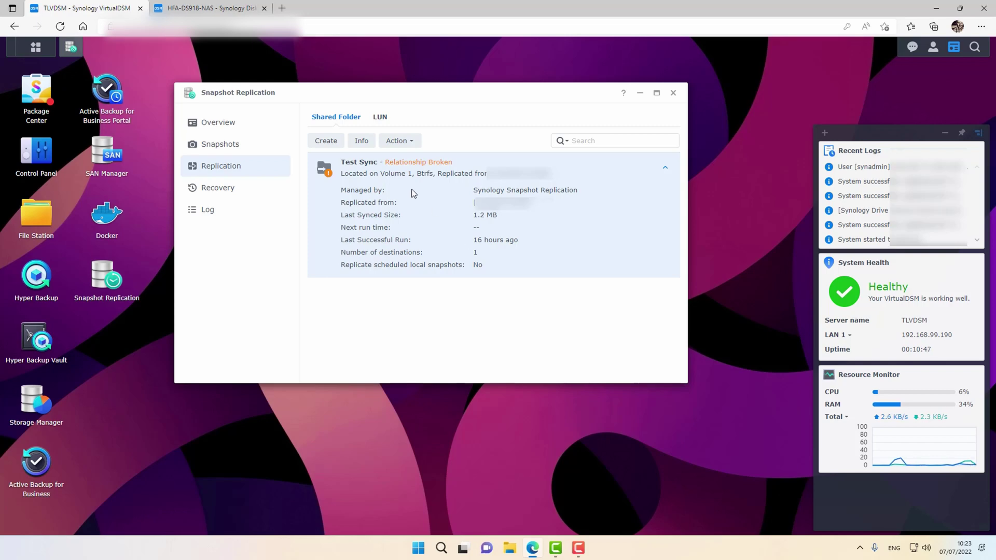
Check Test Sync's details and statistics, then switch to the HFA-DS918-NAS system
click(362, 142)
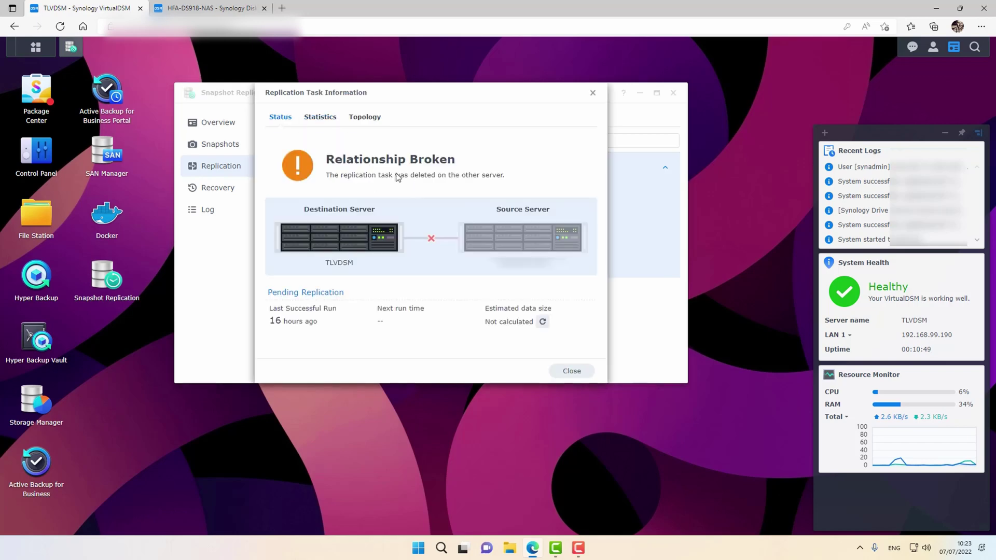
click(320, 117)
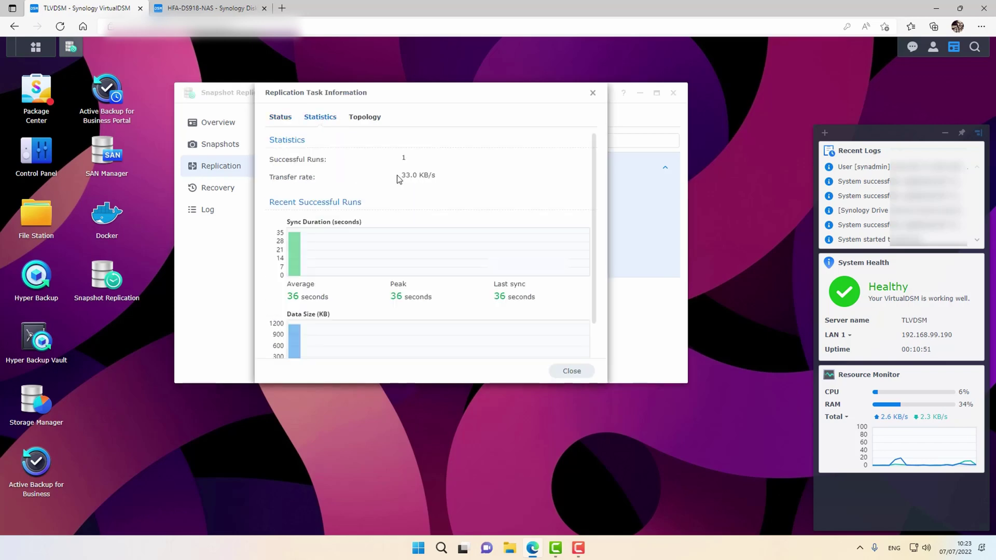
click(592, 93)
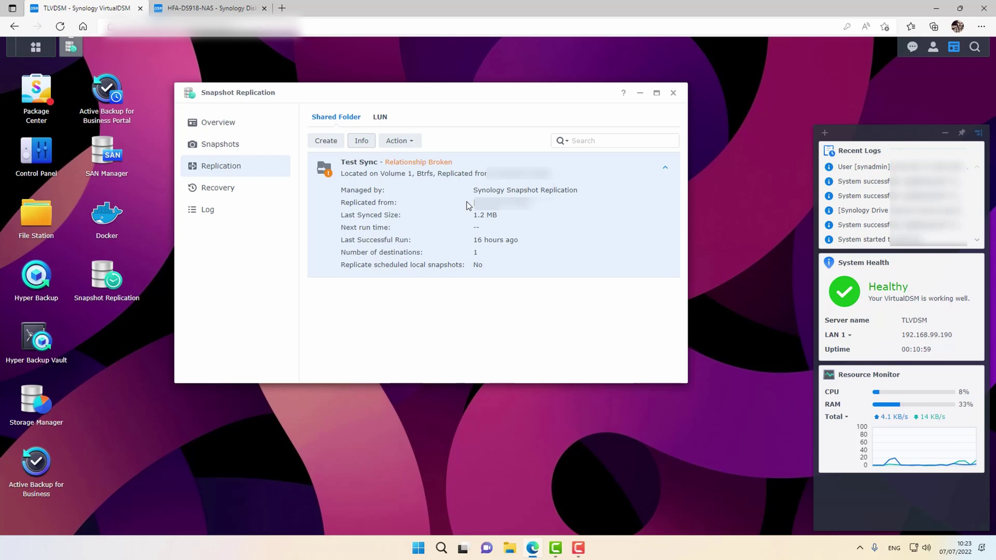
click(210, 7)
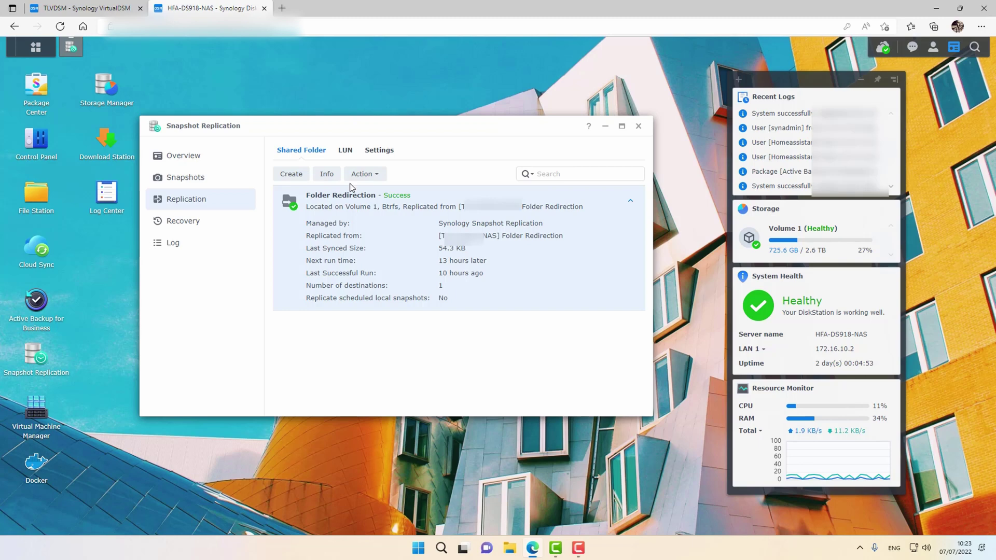
Inspect the Folder Redirection task's details, Statistics and Topology, then close the dialog
click(326, 175)
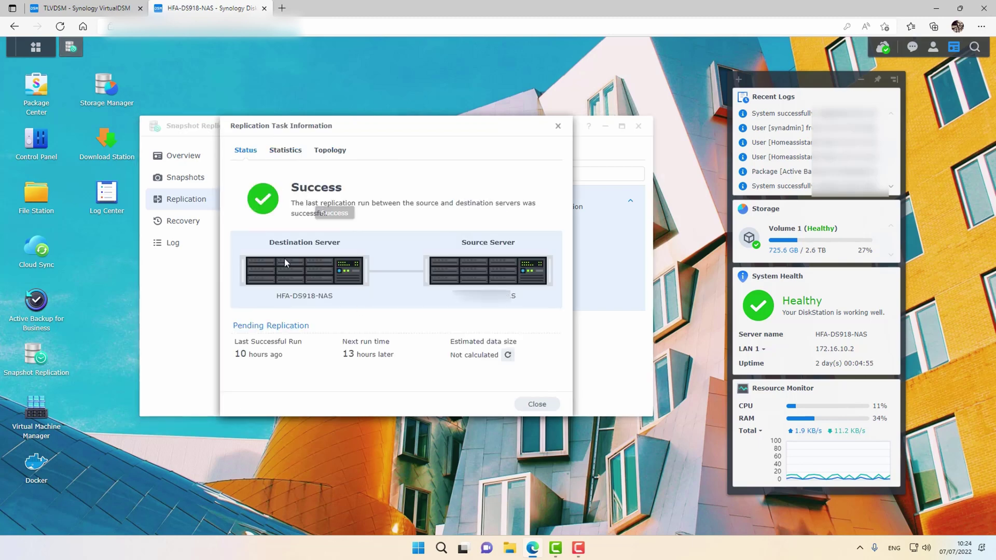
click(281, 151)
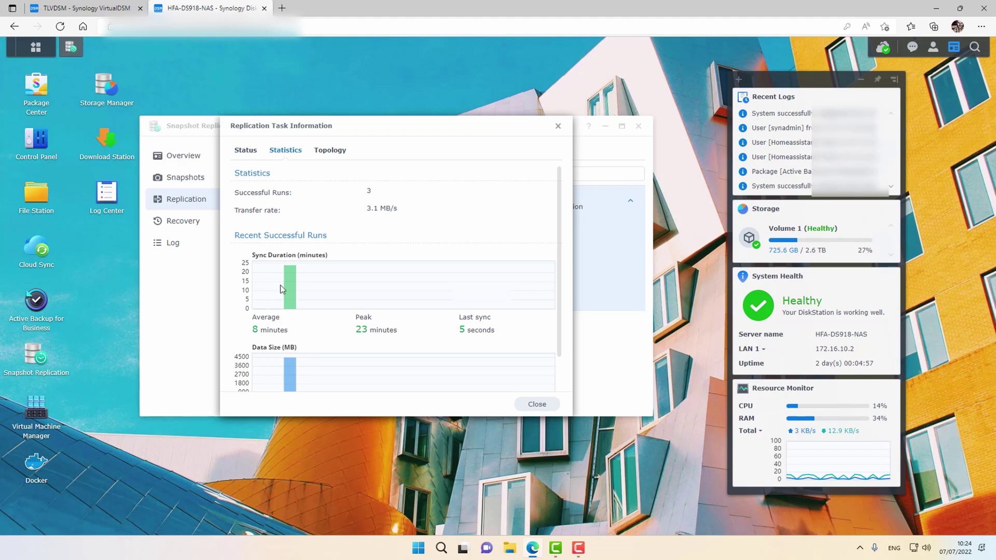
click(329, 151)
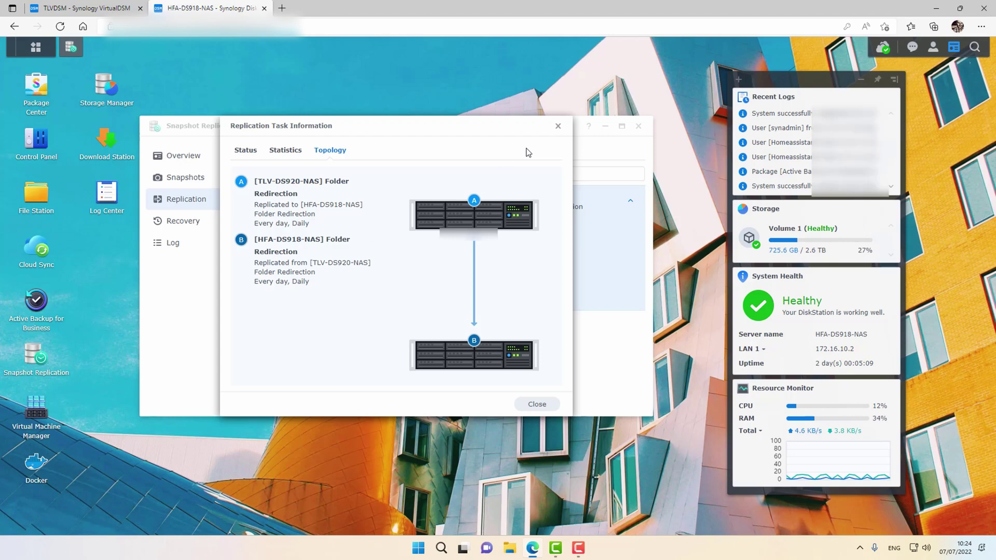
click(558, 126)
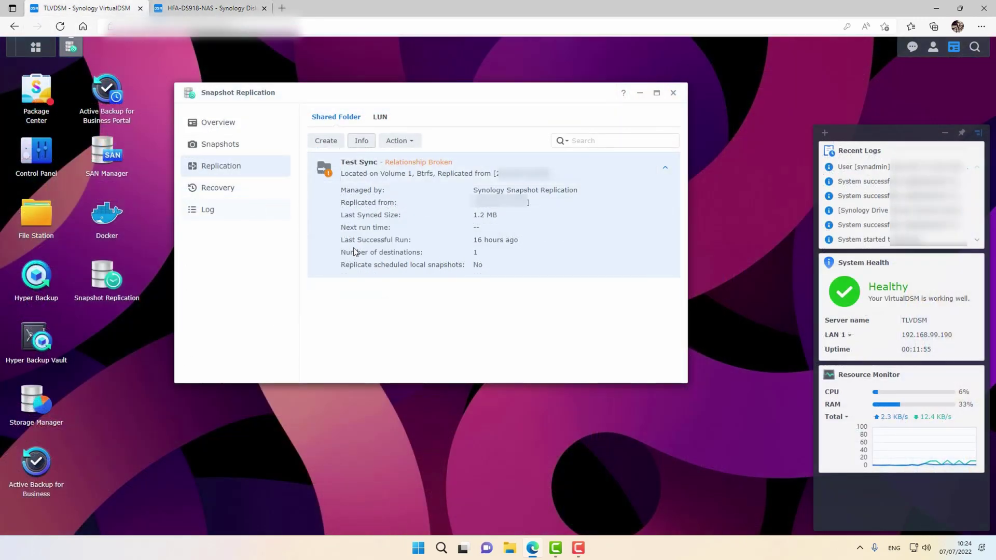
In File Station, open 411_tech me out_A 1.jpg from the Test Sync folder
click(39, 216)
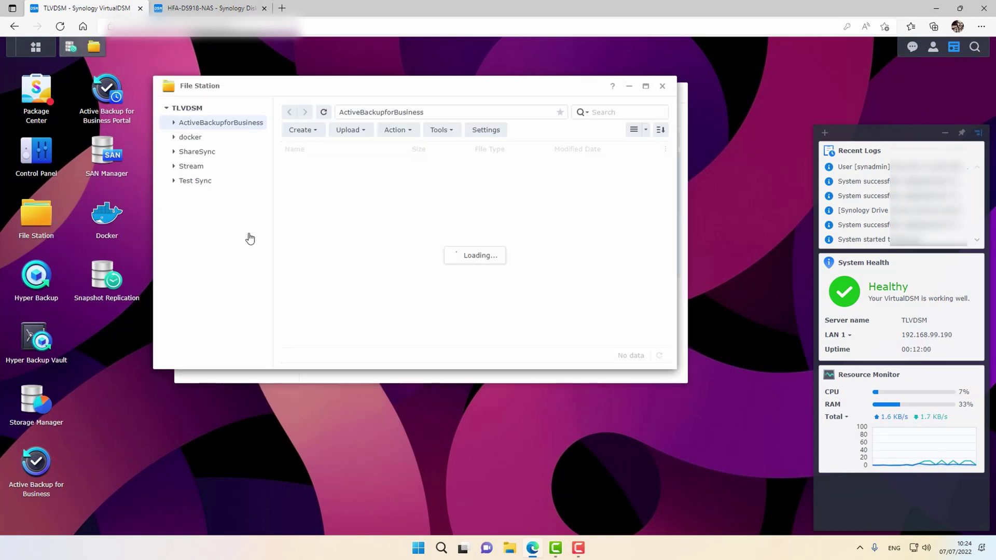
click(197, 181)
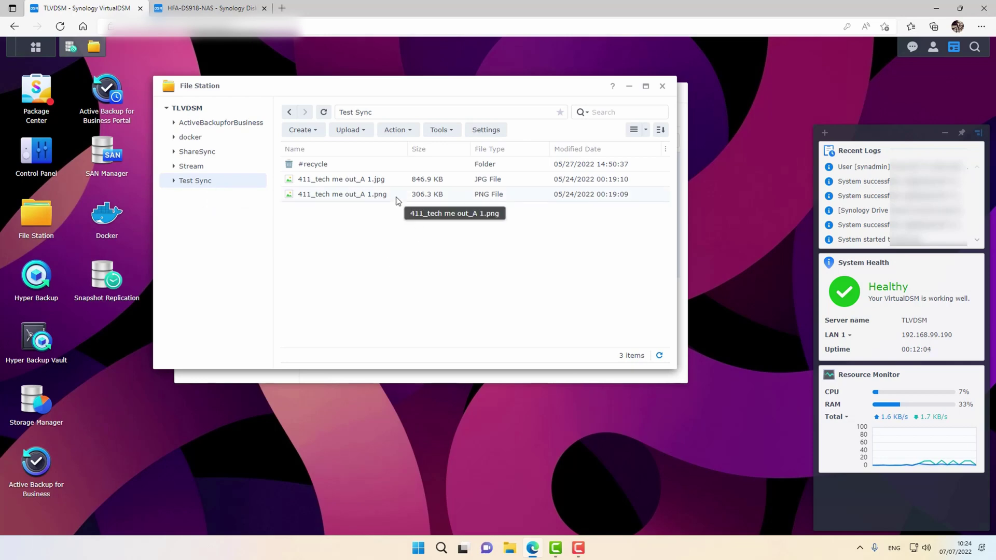
double_click(361, 180)
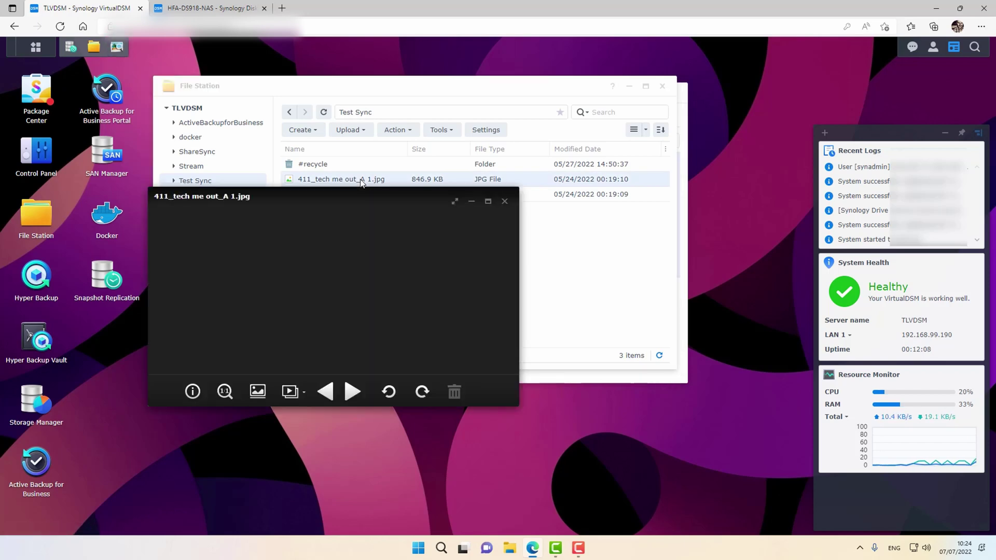